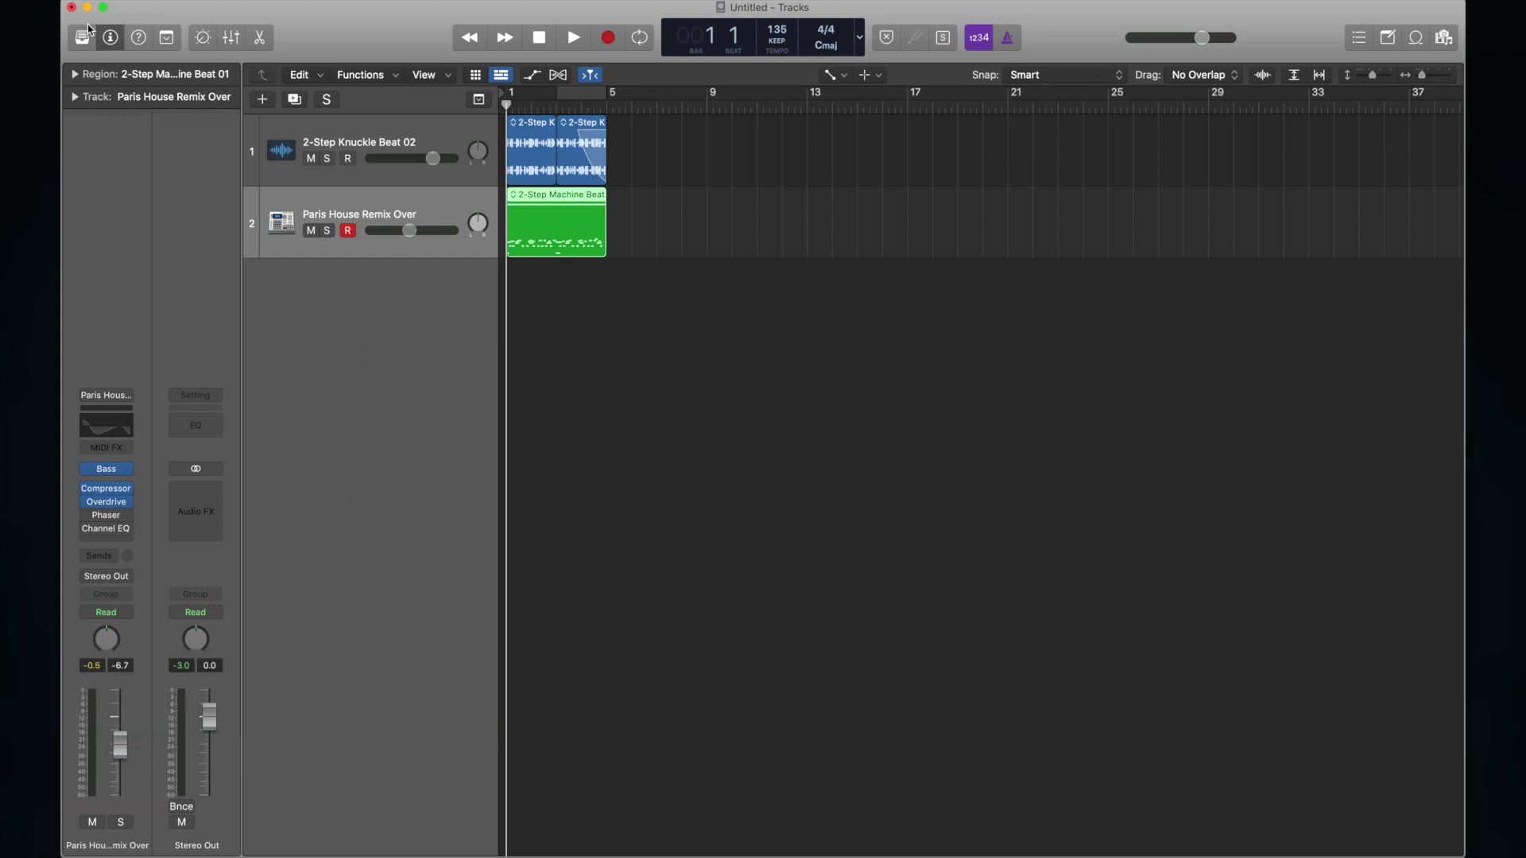
Step: Hide the inspector, and open and close the Apple Loops browser and the file browser in turn
key("i")
key("o")
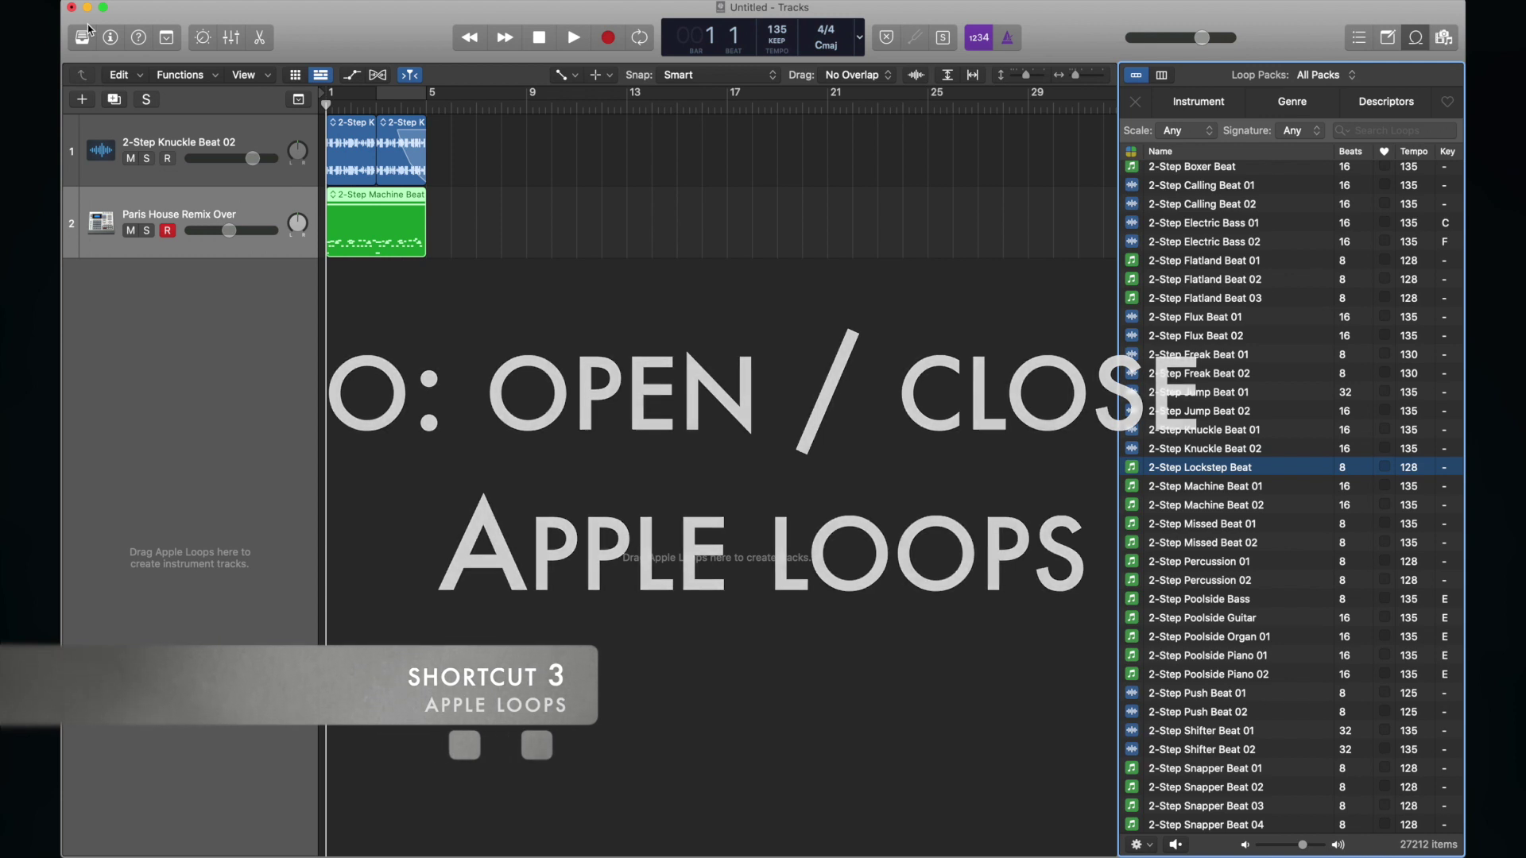
key("o")
key("f")
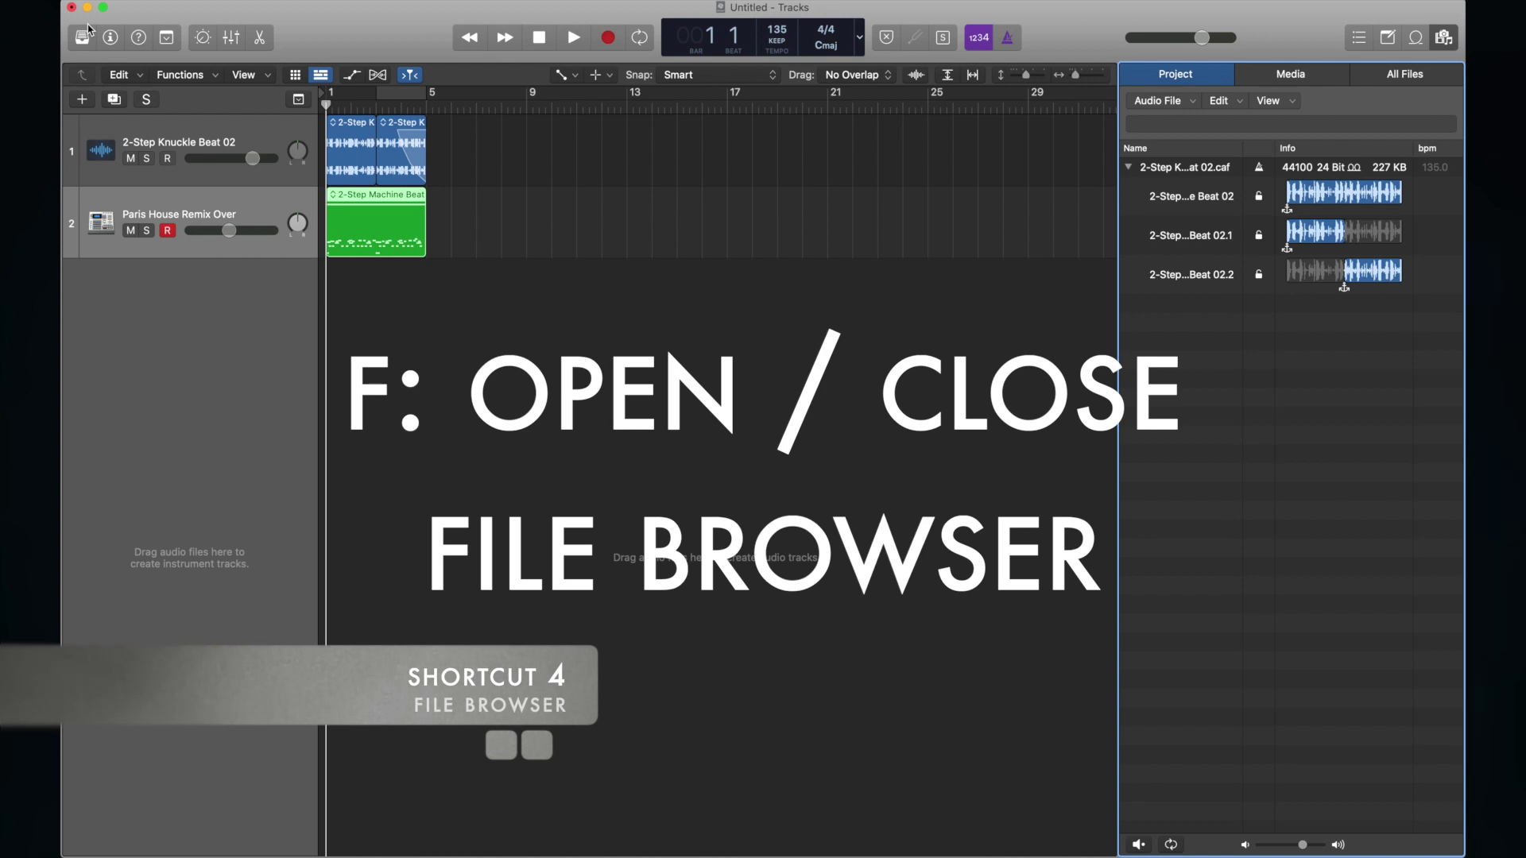
key("f")
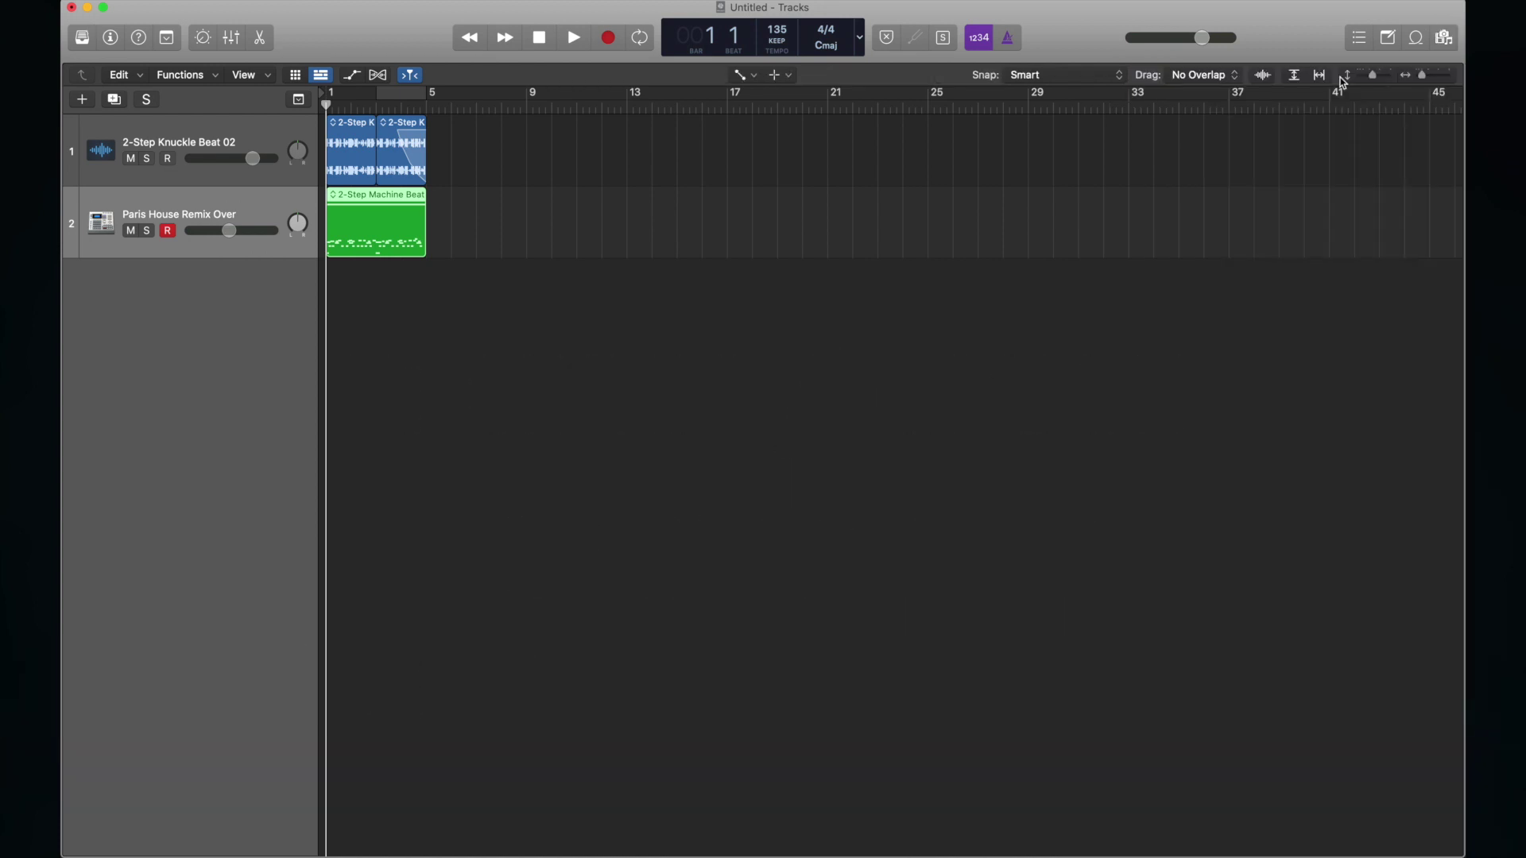
Step: Open the list editors, view the signature list, and add a 135 BPM tempo event at bar 1 in the tempo list
key("d")
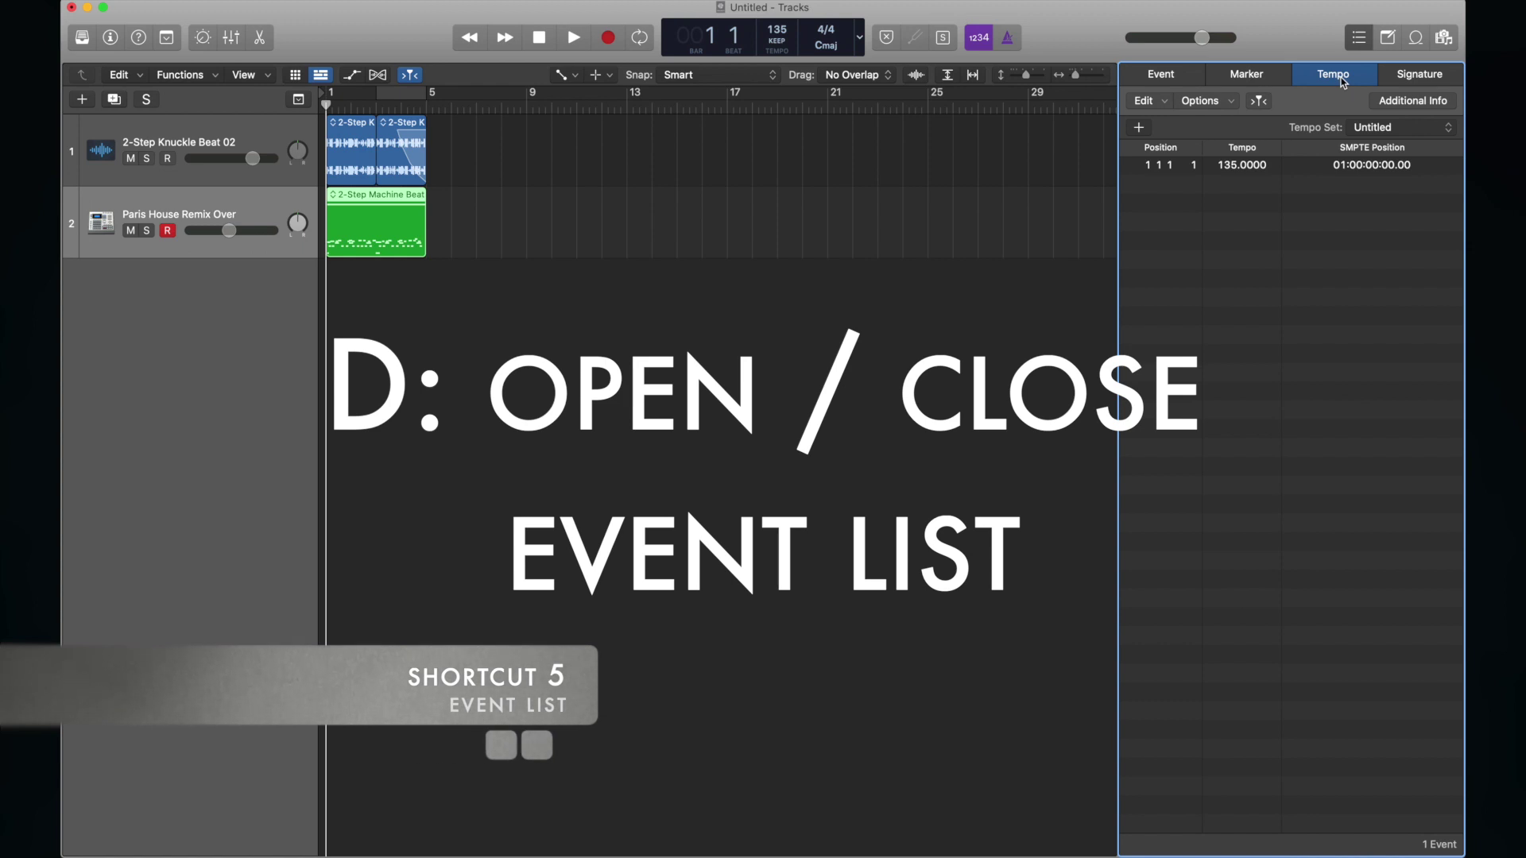
left_click(1428, 78)
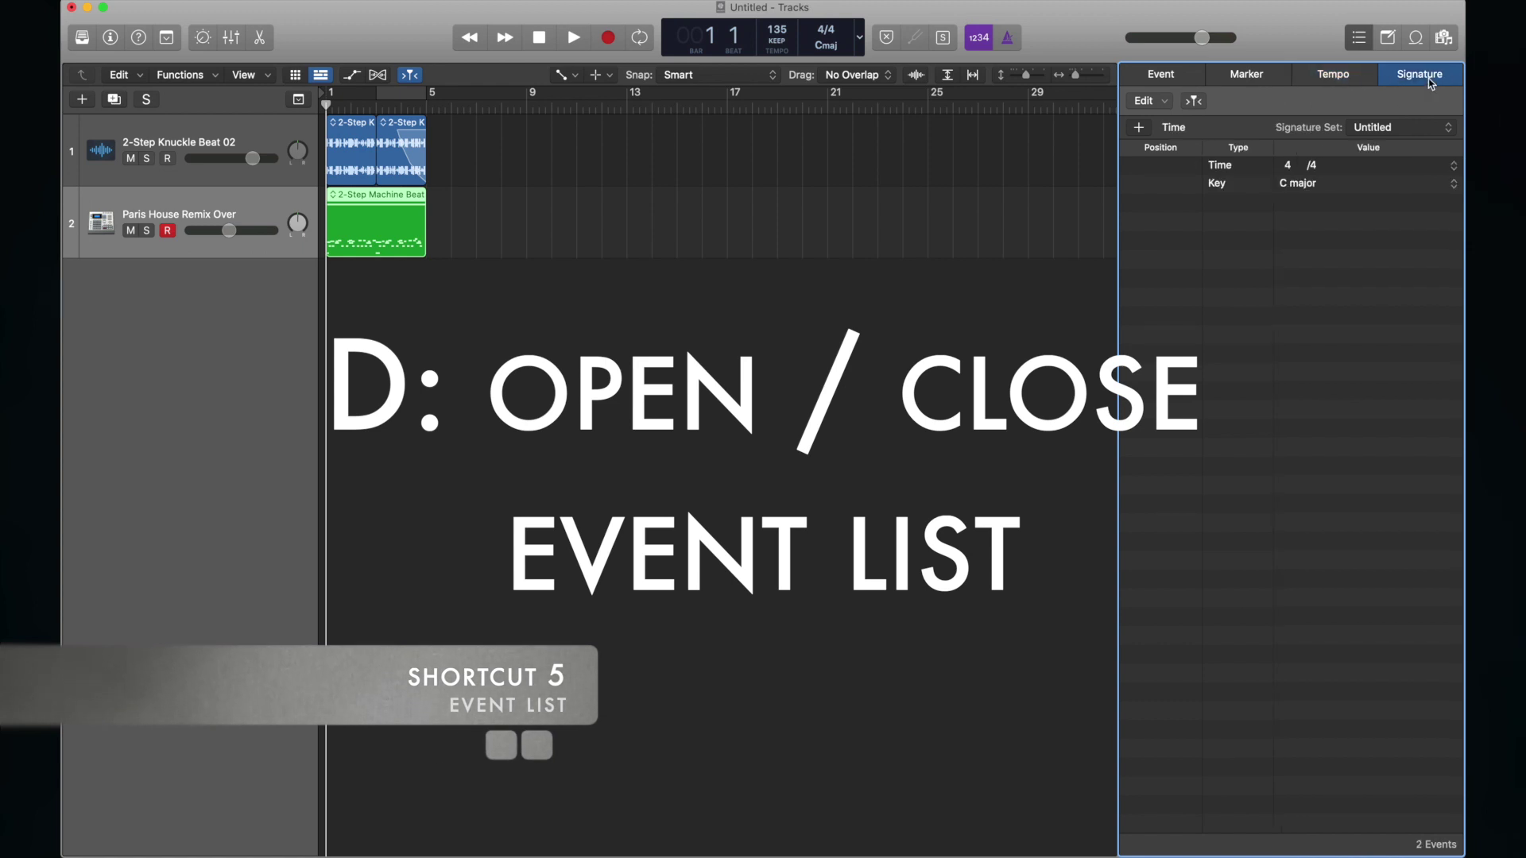
left_click(1332, 75)
left_click(1141, 129)
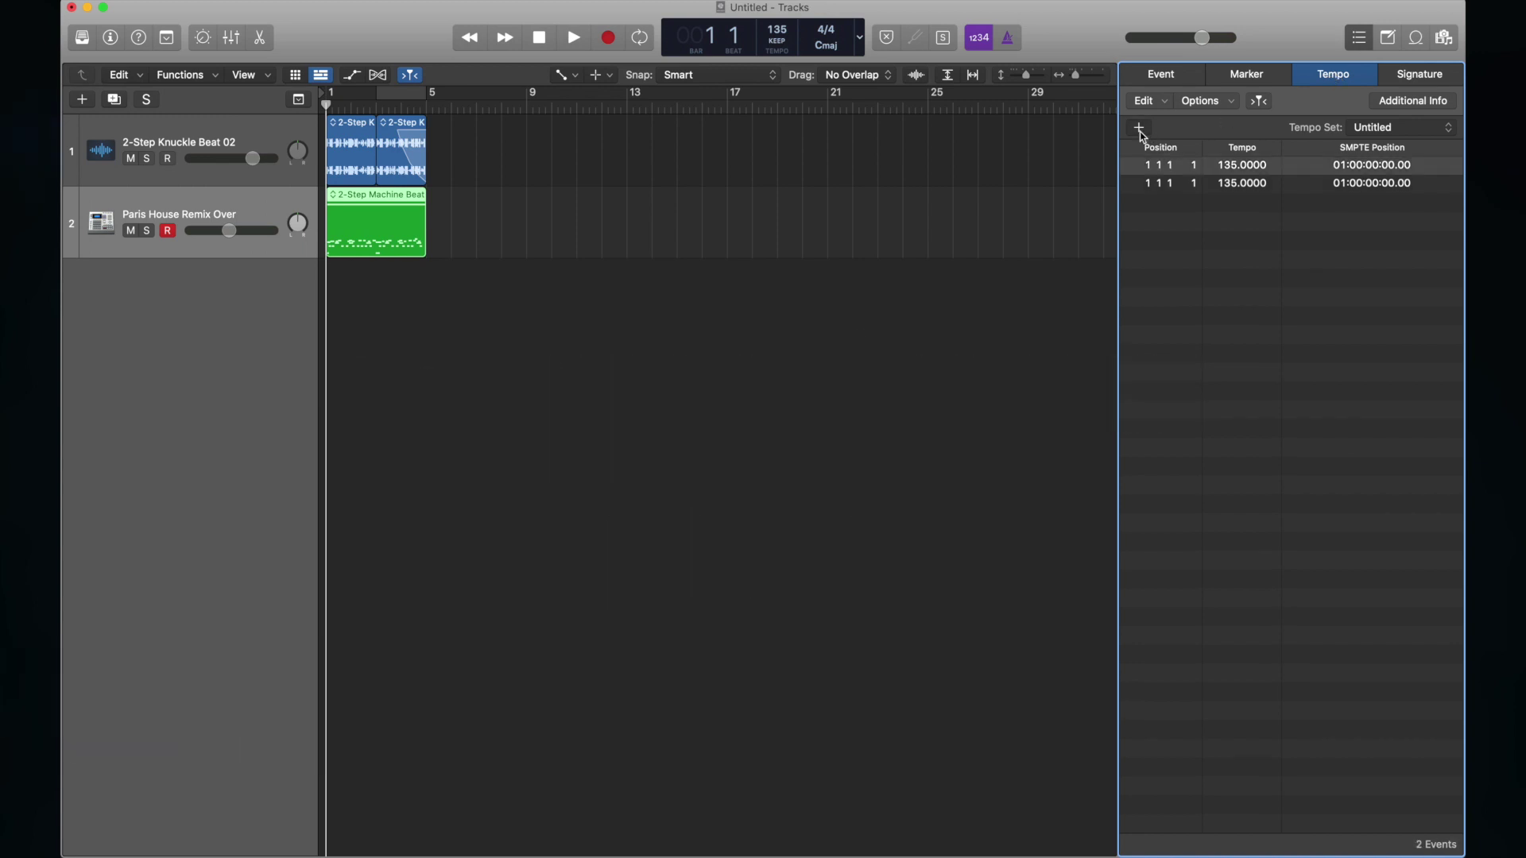
Step: Add a 5/4 time signature in the signature list, and open and close the Piano Roll
left_click(1442, 77)
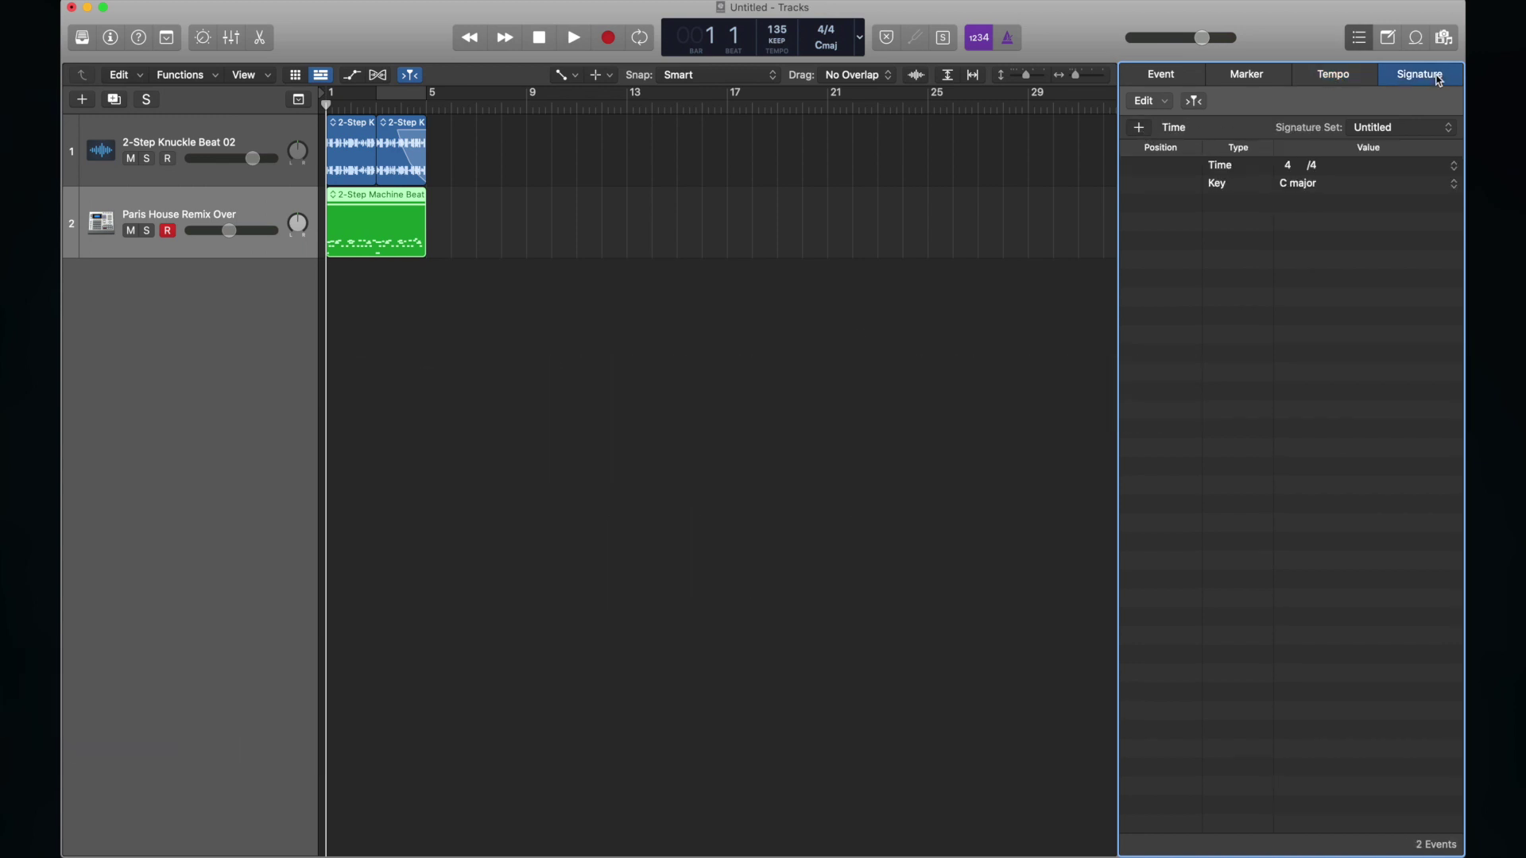
left_click(1139, 130)
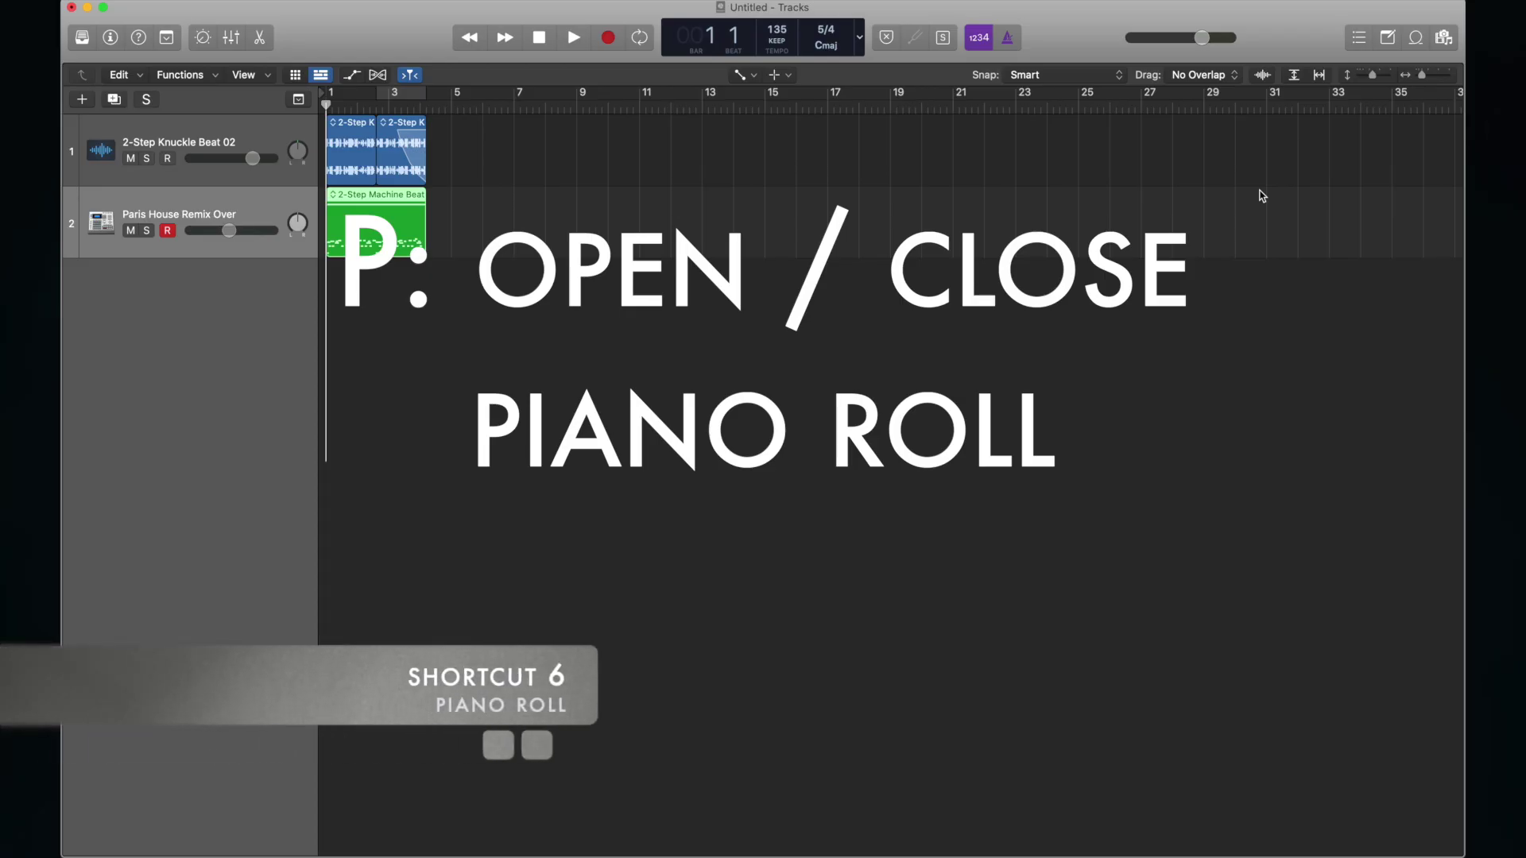
key("p")
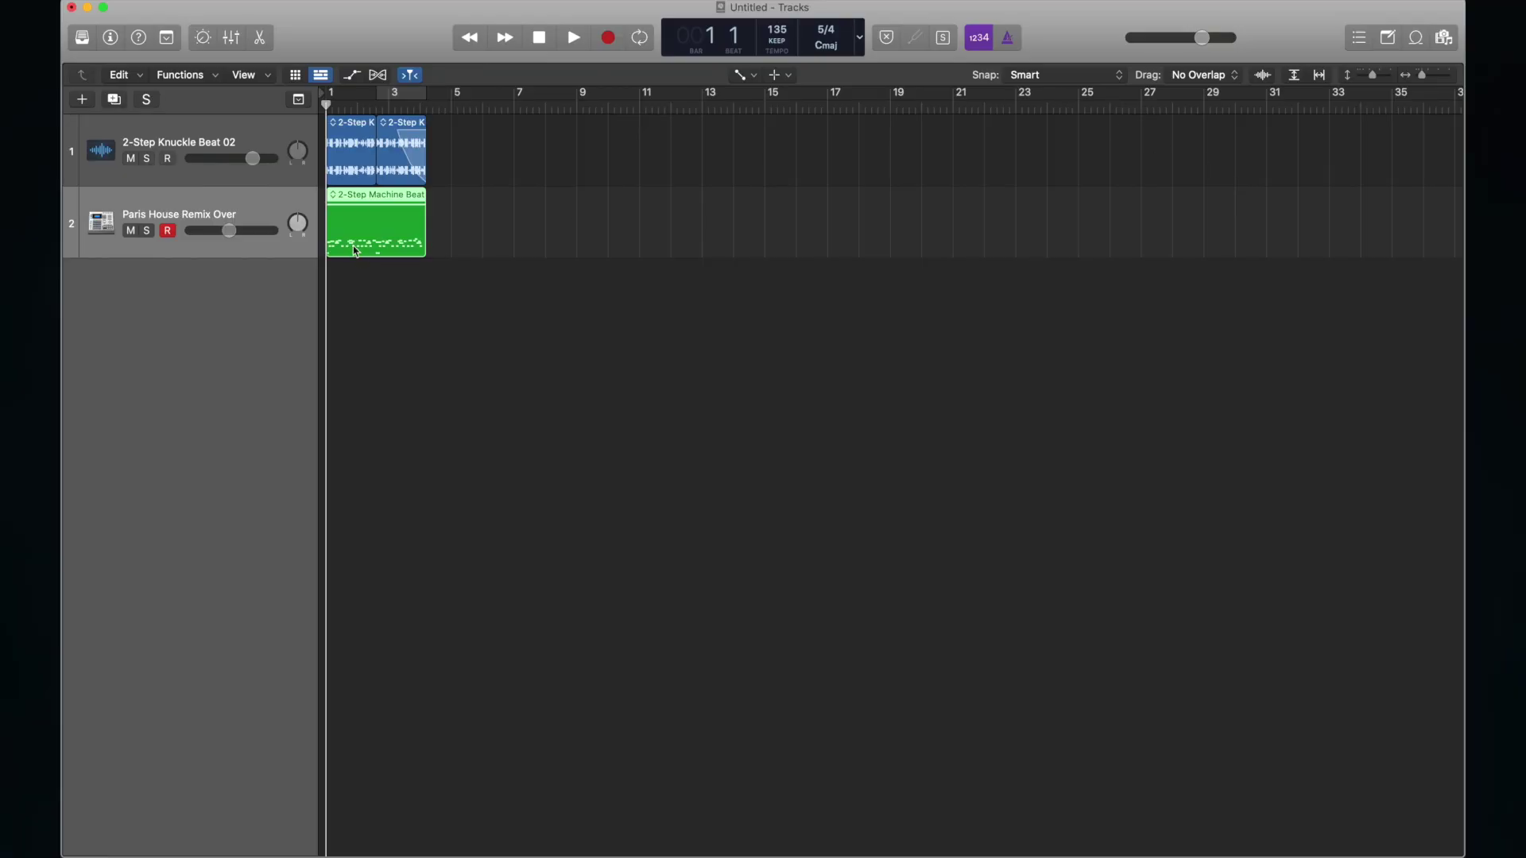
Step: Zoom in on the first 2-Step Knuckle Beat region and back out, two times in a row
left_click(347, 171)
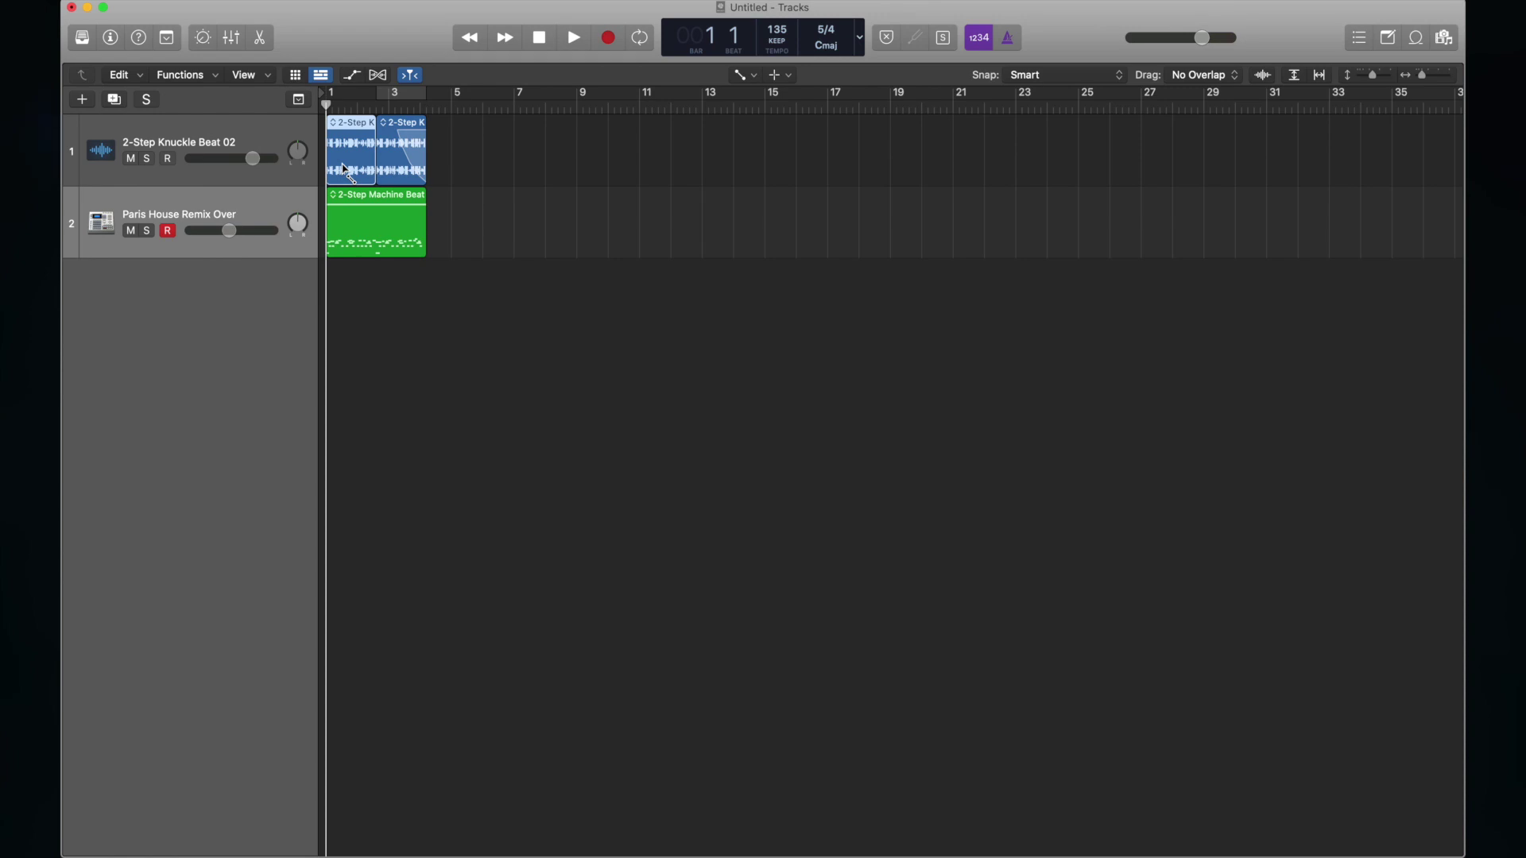
key("z")
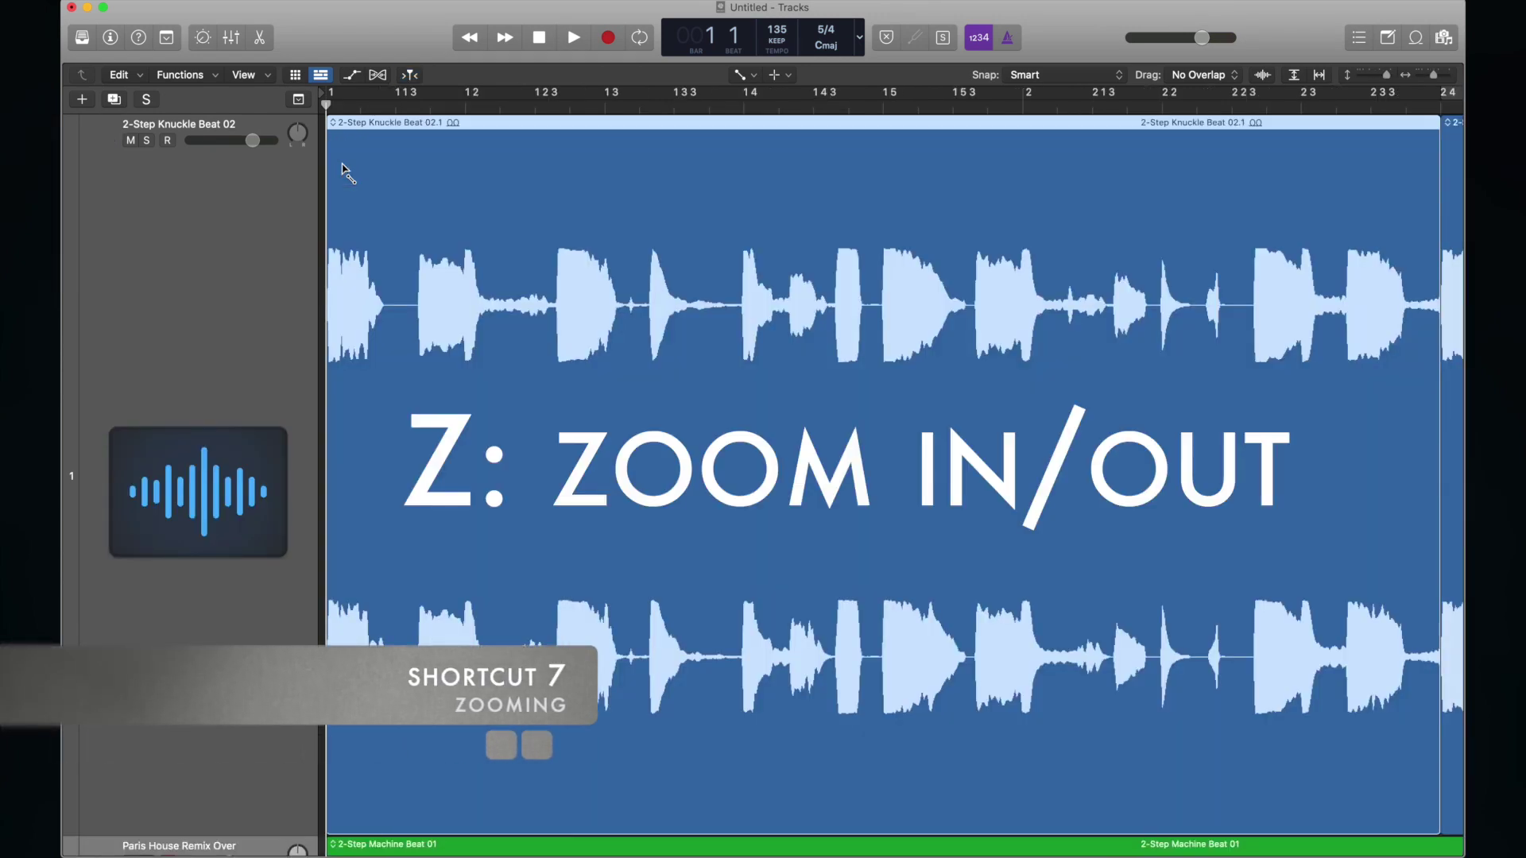
key("z")
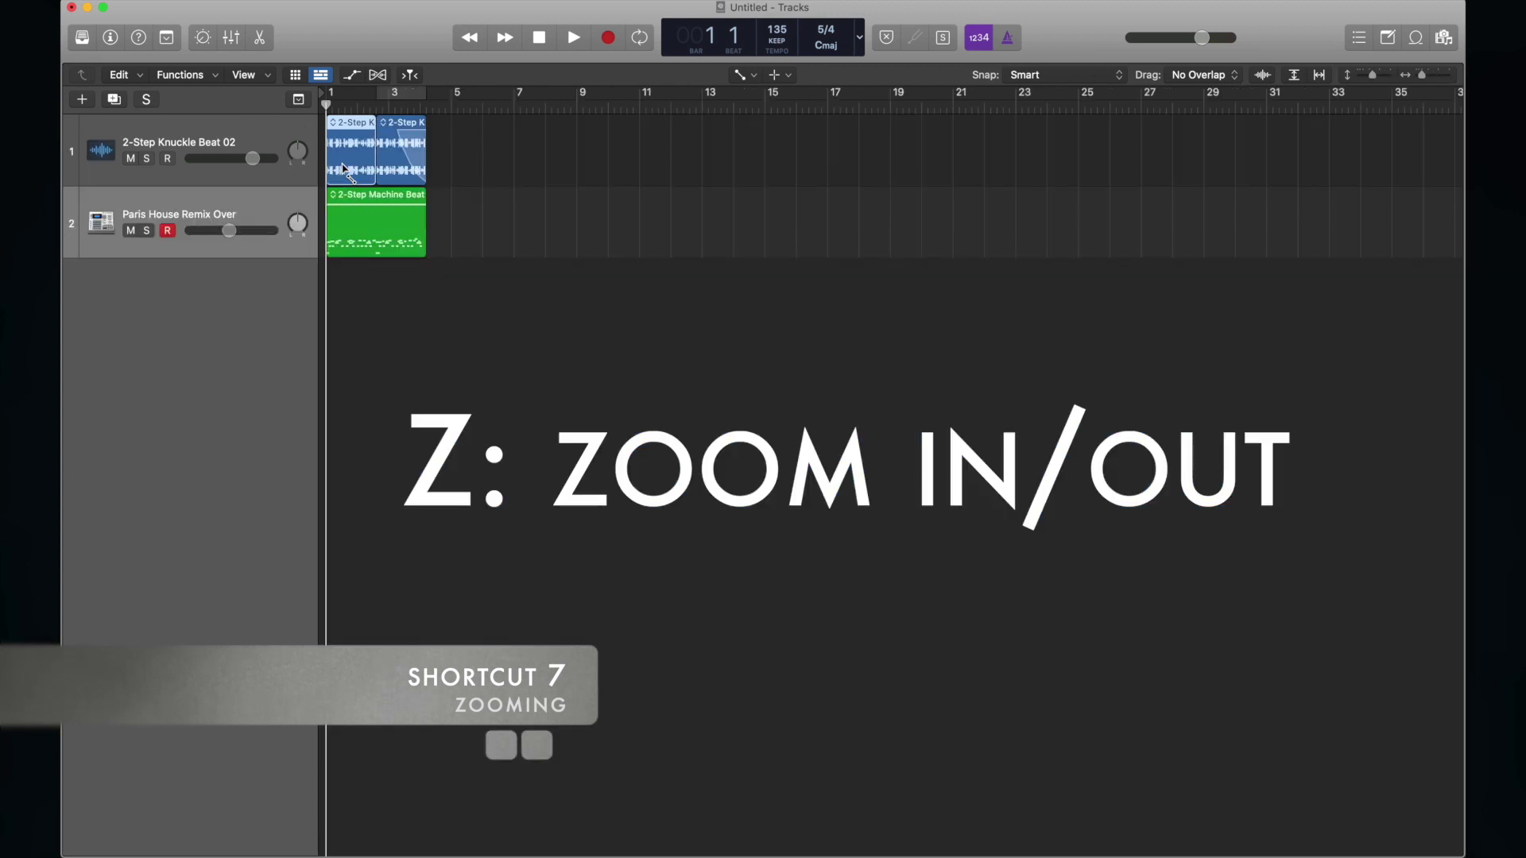
key("z")
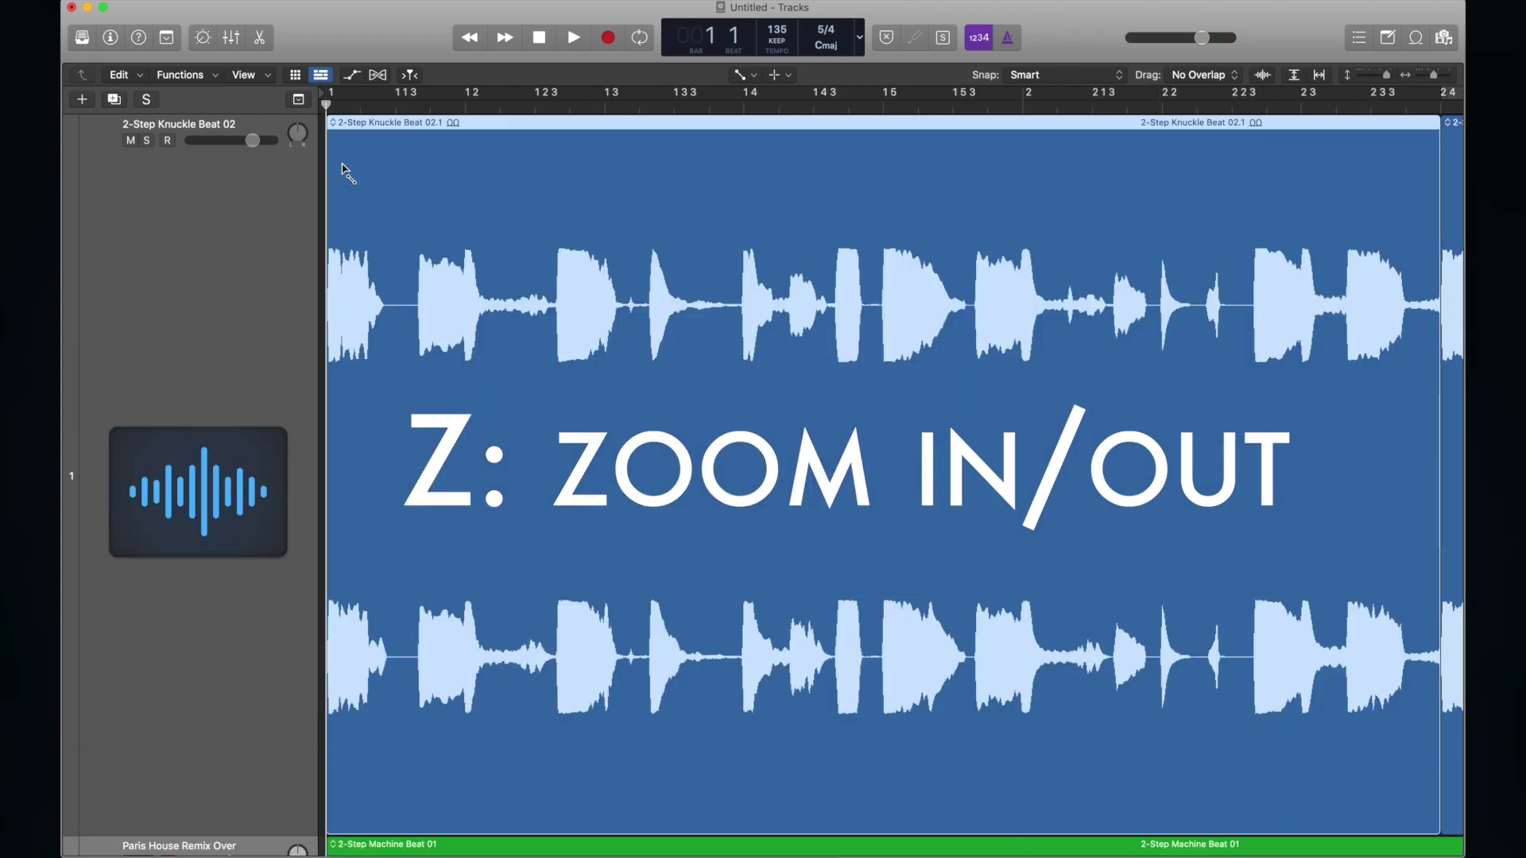
key("z")
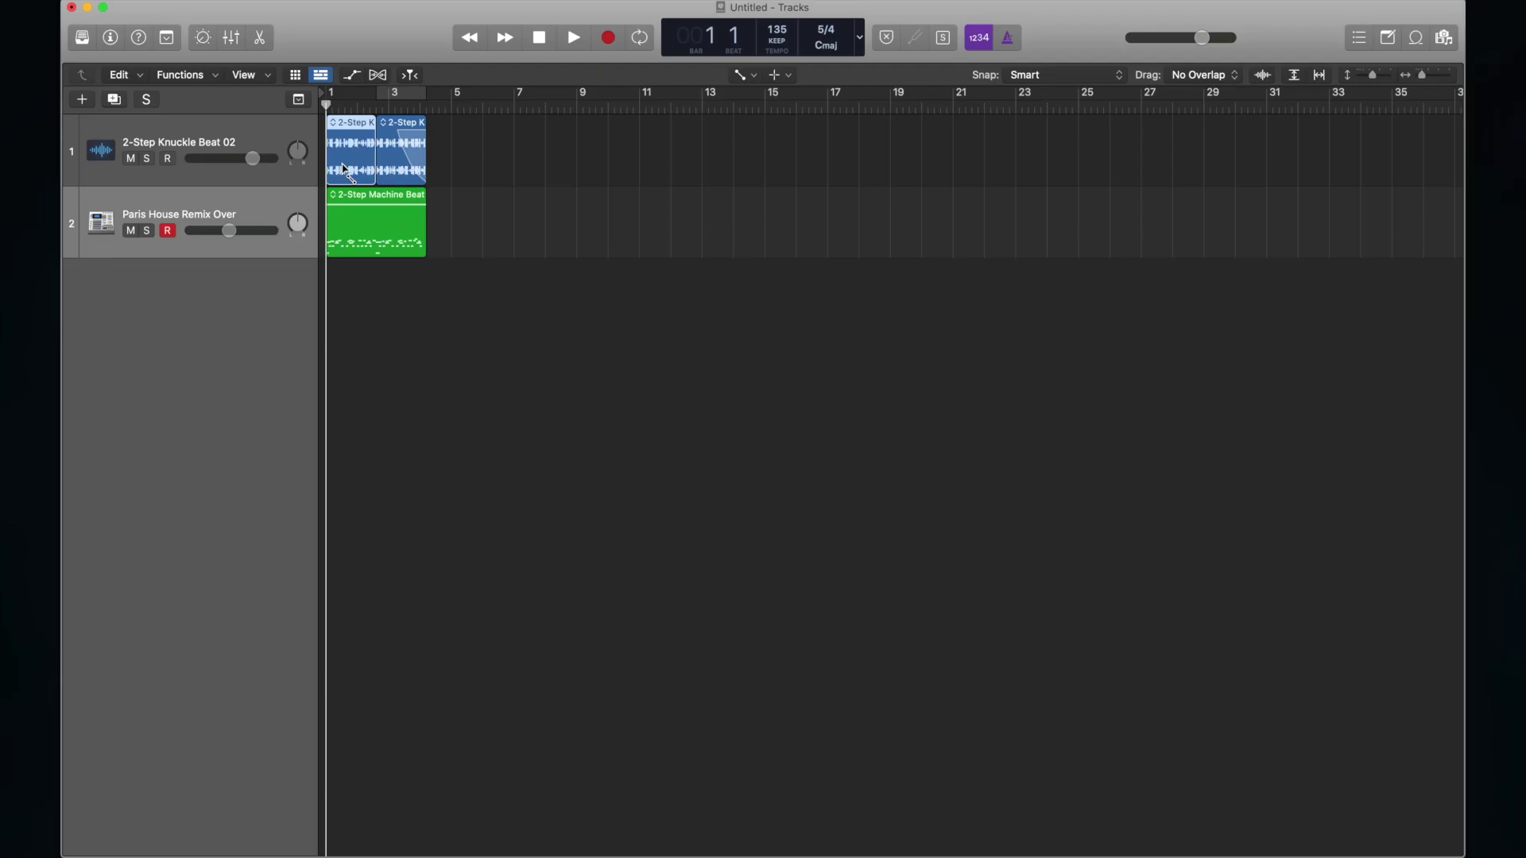
Step: Solo and unsolo the Paris House Remix Over track, and mute and unmute it
key("s")
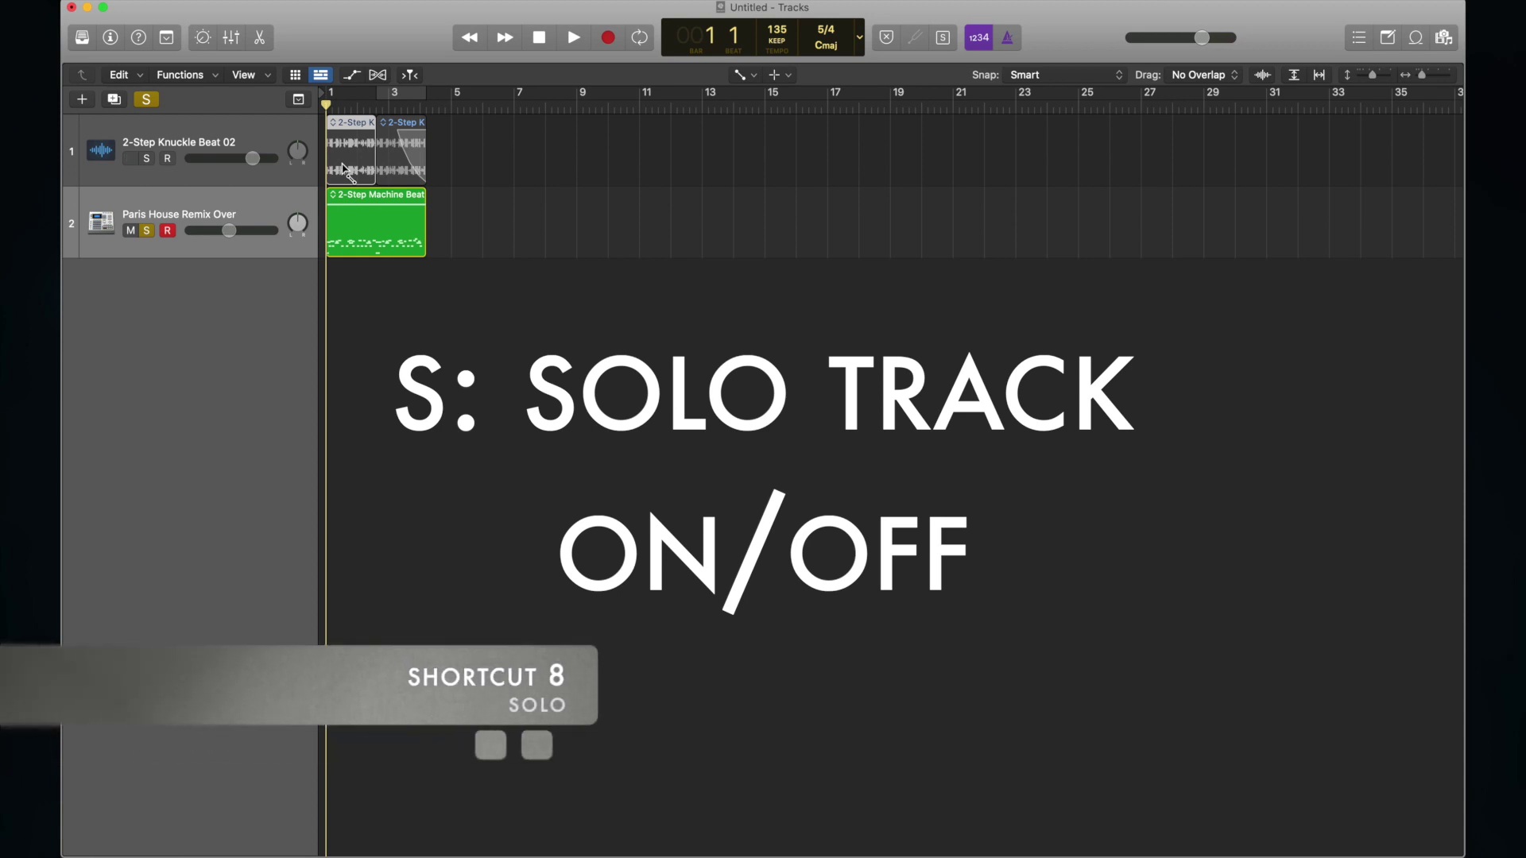
key("s")
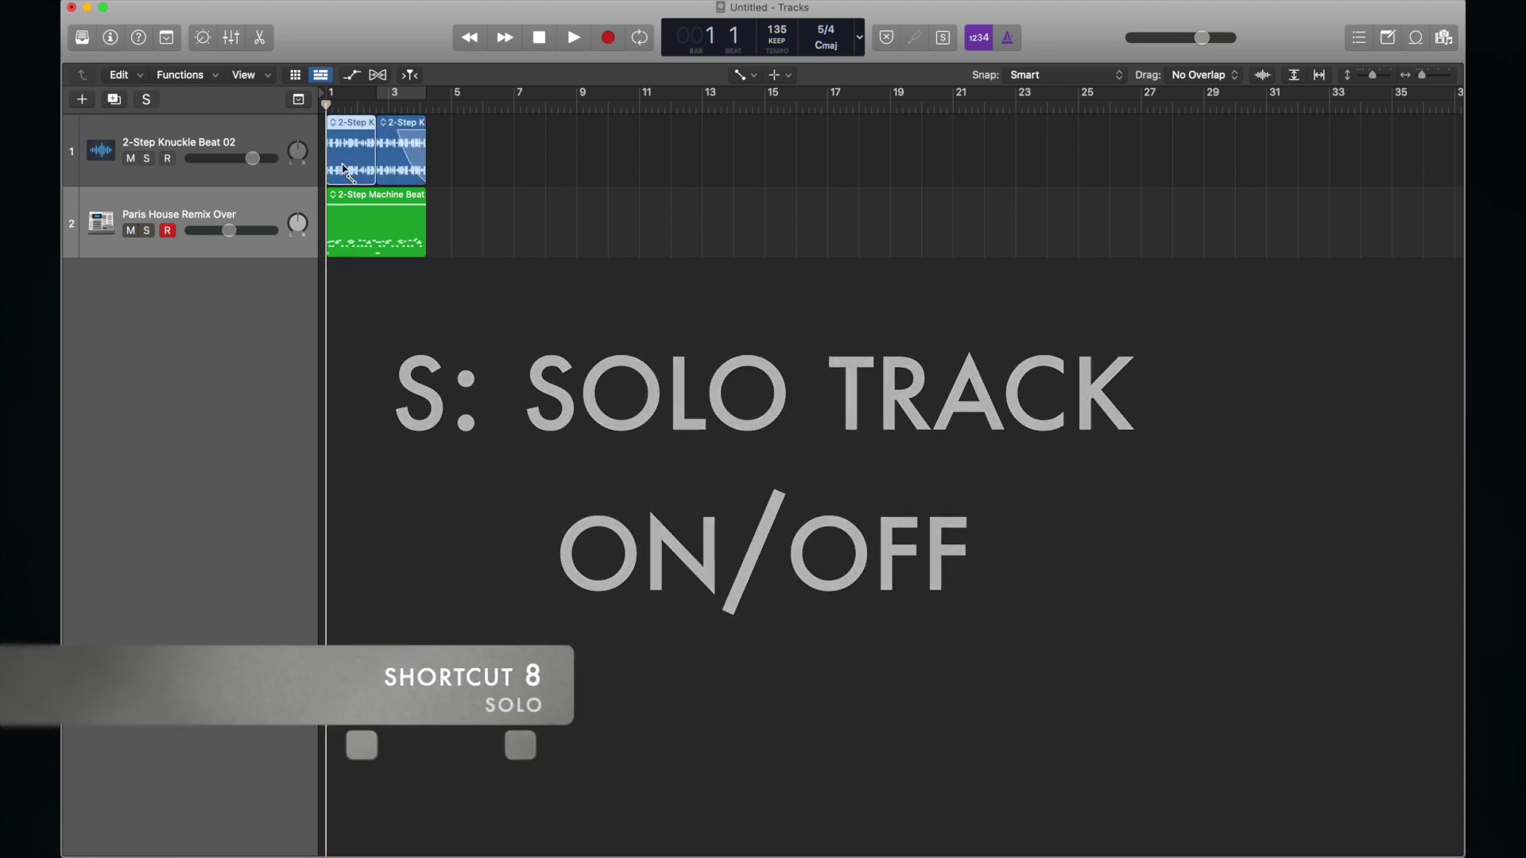
key("m")
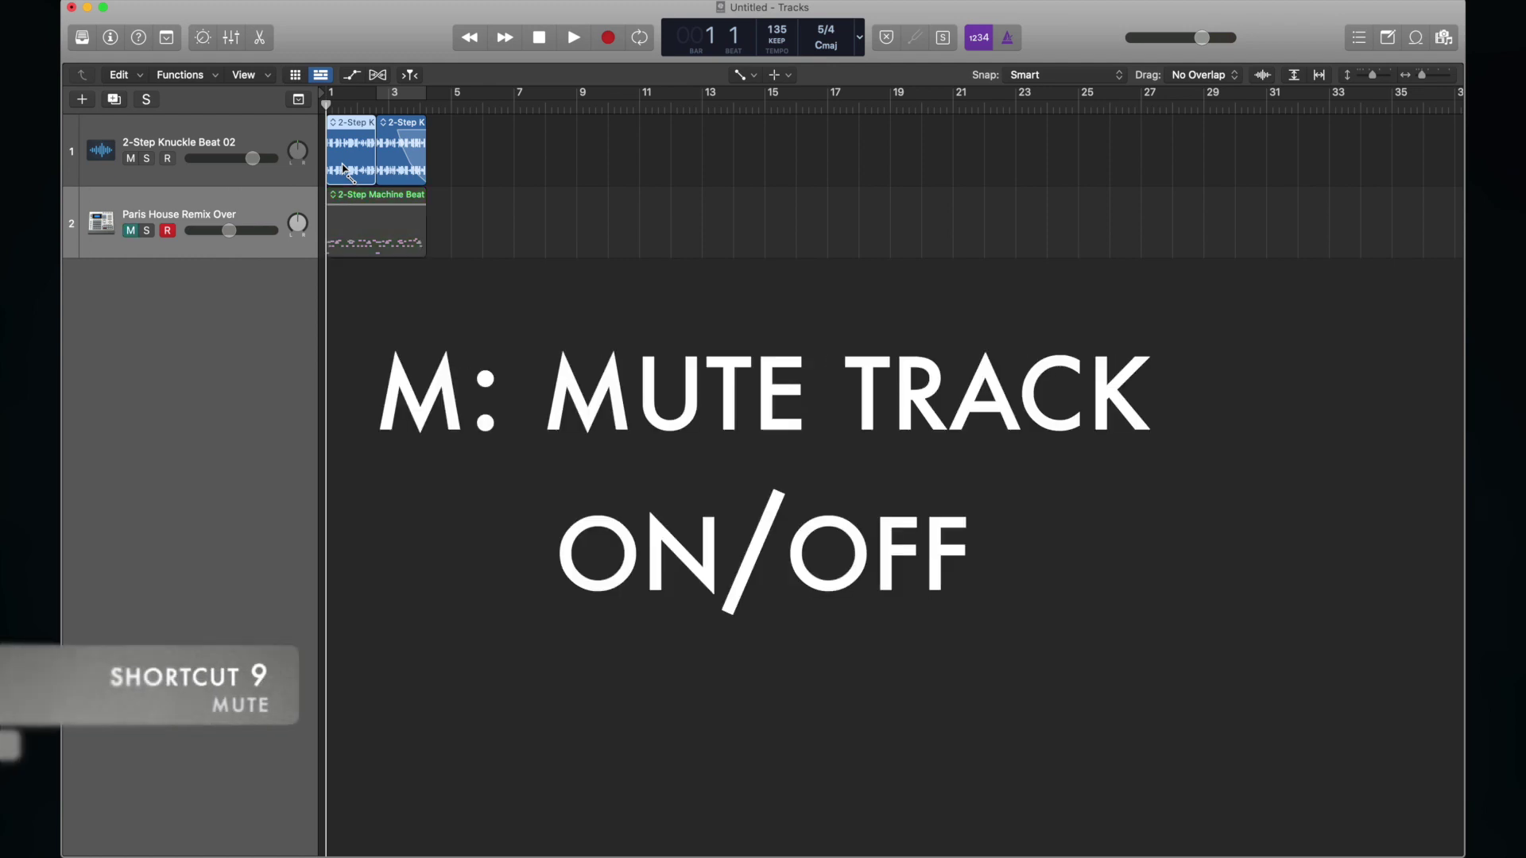
key("m")
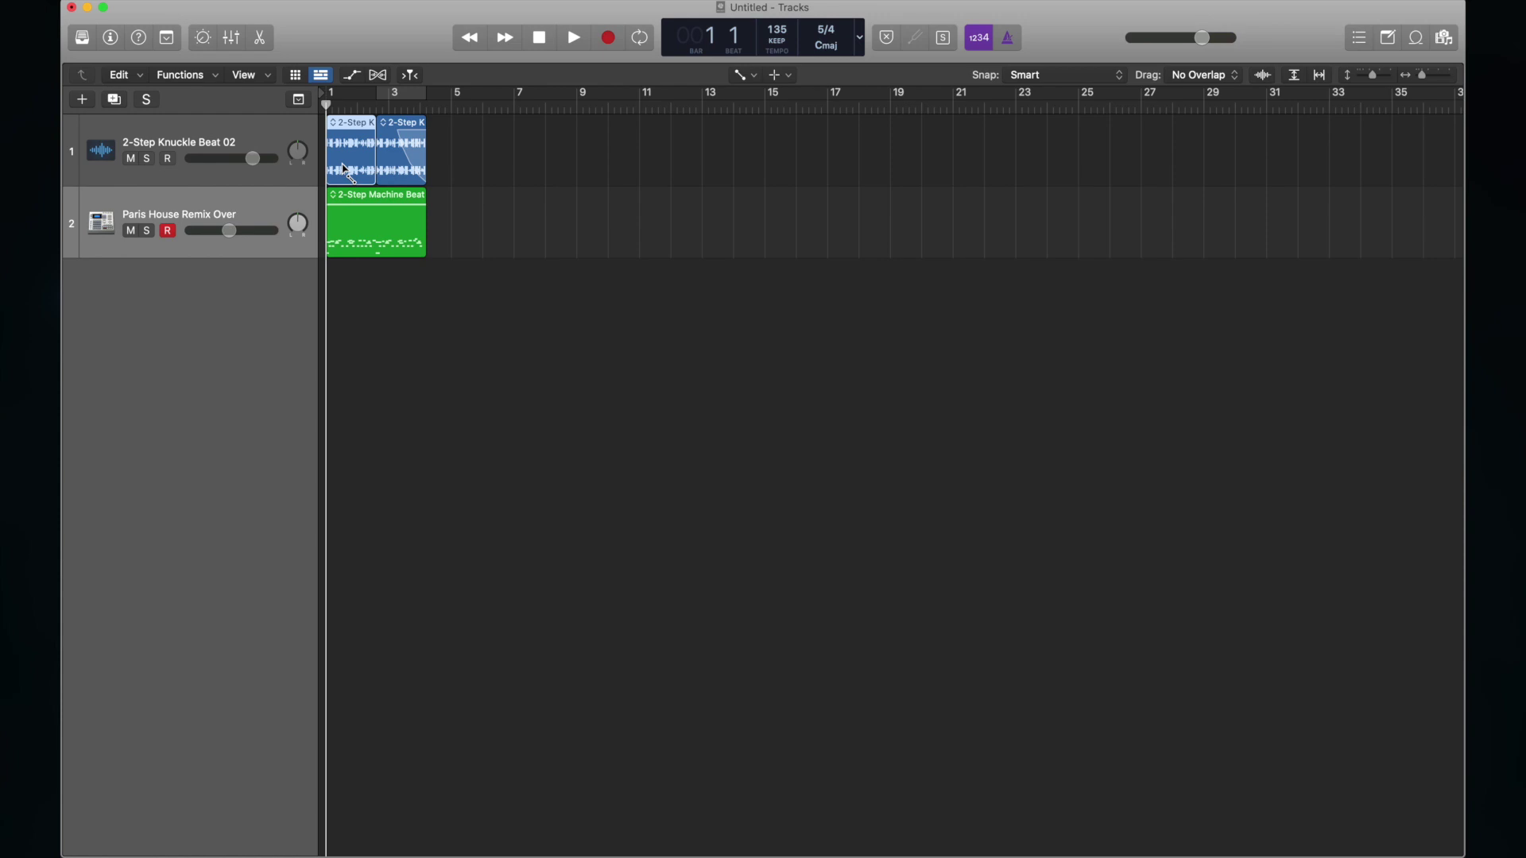
Step: Step the playhead by single bars to bar 5 and back to bar 2, and jump it eight bars forward and back
key("period")
key("period")
key("period")
key("period")
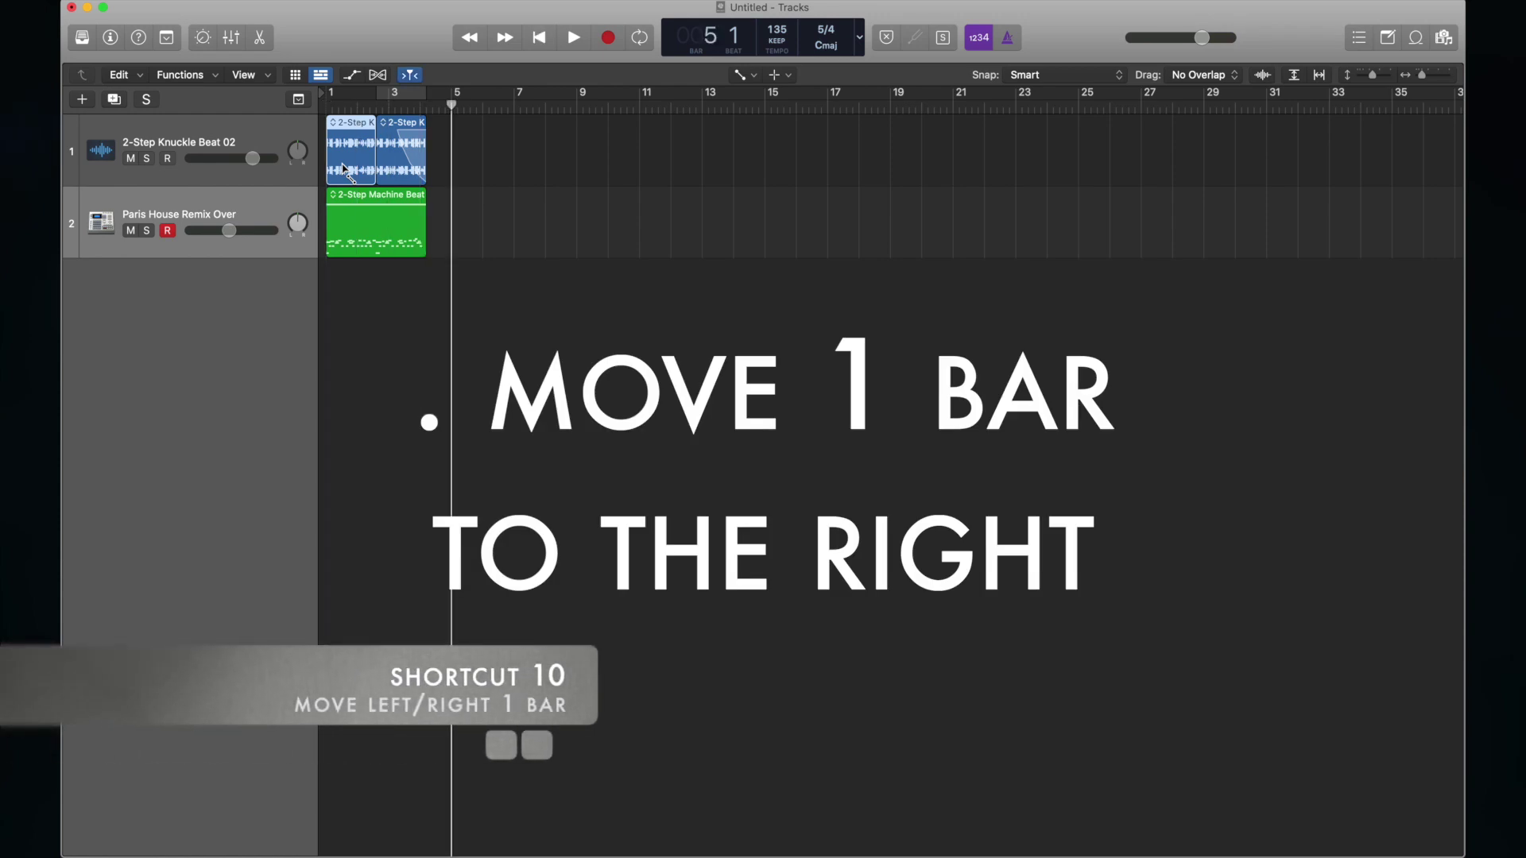
key("comma")
key("comma")
key("comma")
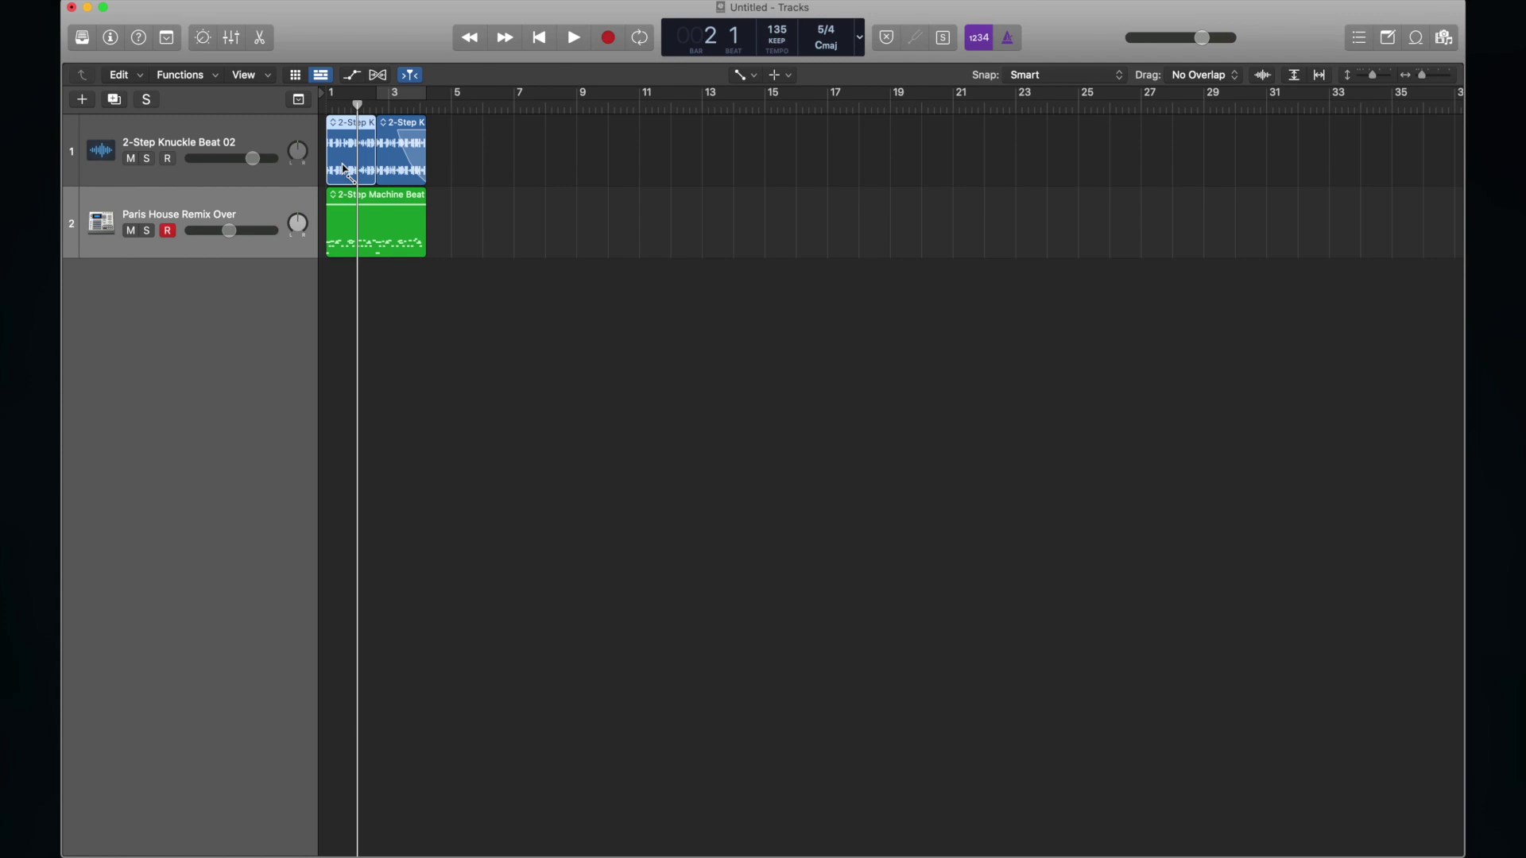
key("shift+period")
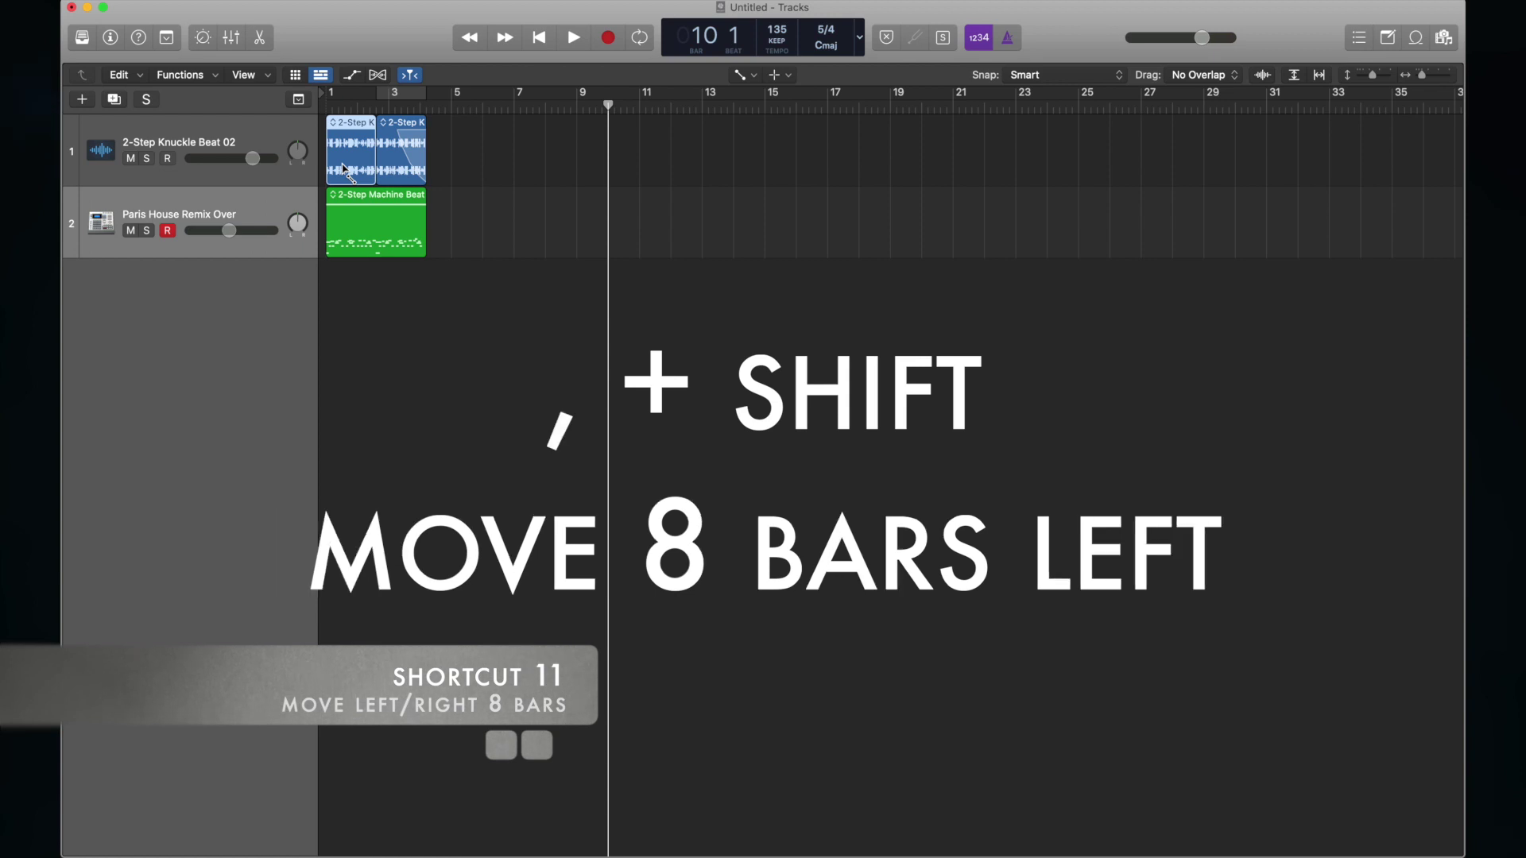
key("shift+comma")
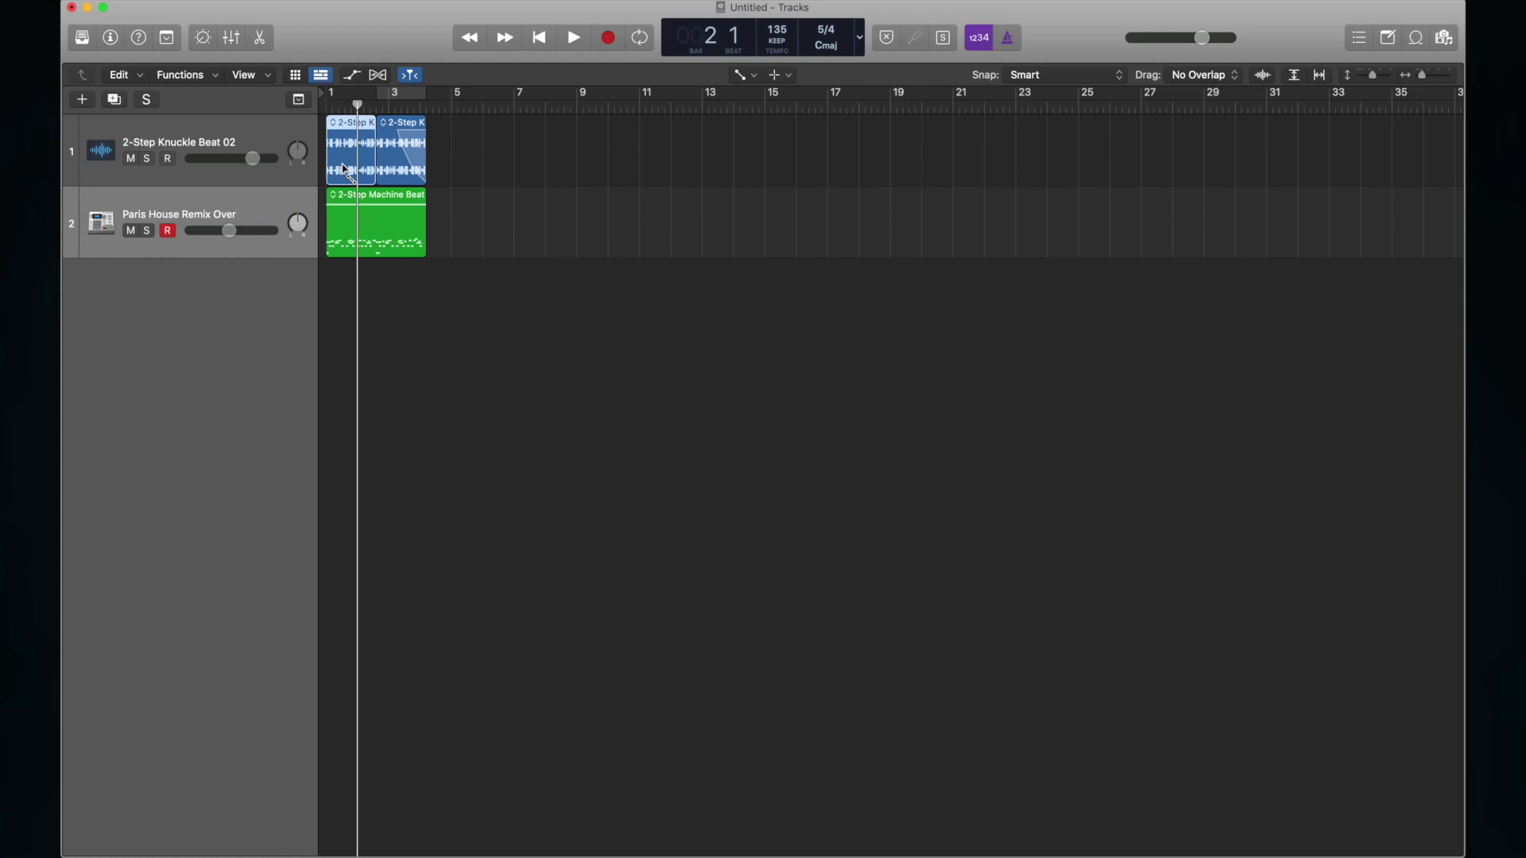
Step: Split the first Knuckle Beat region at the bar 2 playhead and set the cycle range to the piece after the split
key("super+t")
key("super+u")
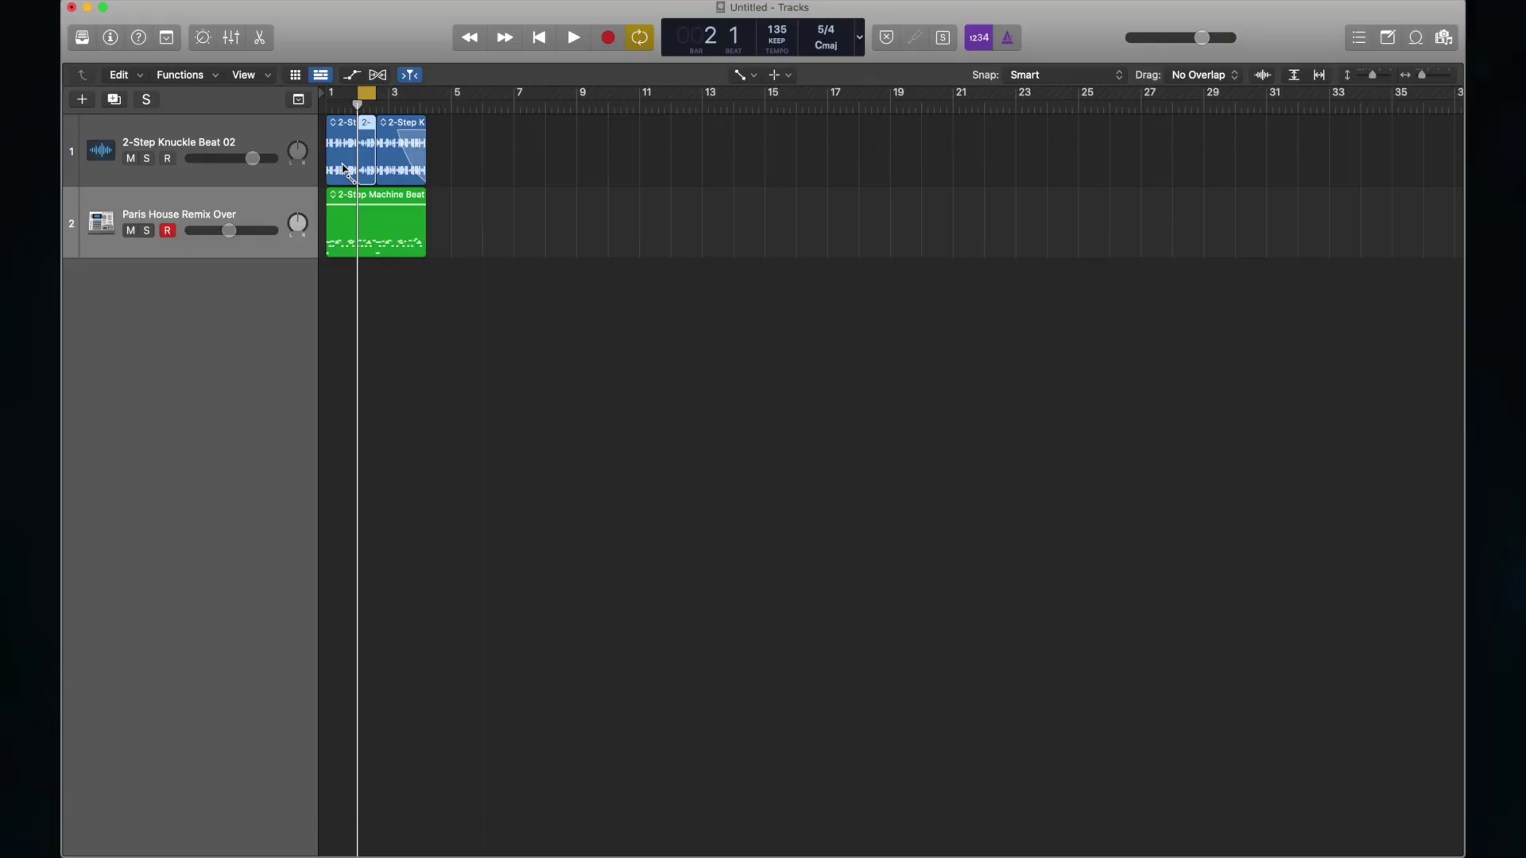
key("c")
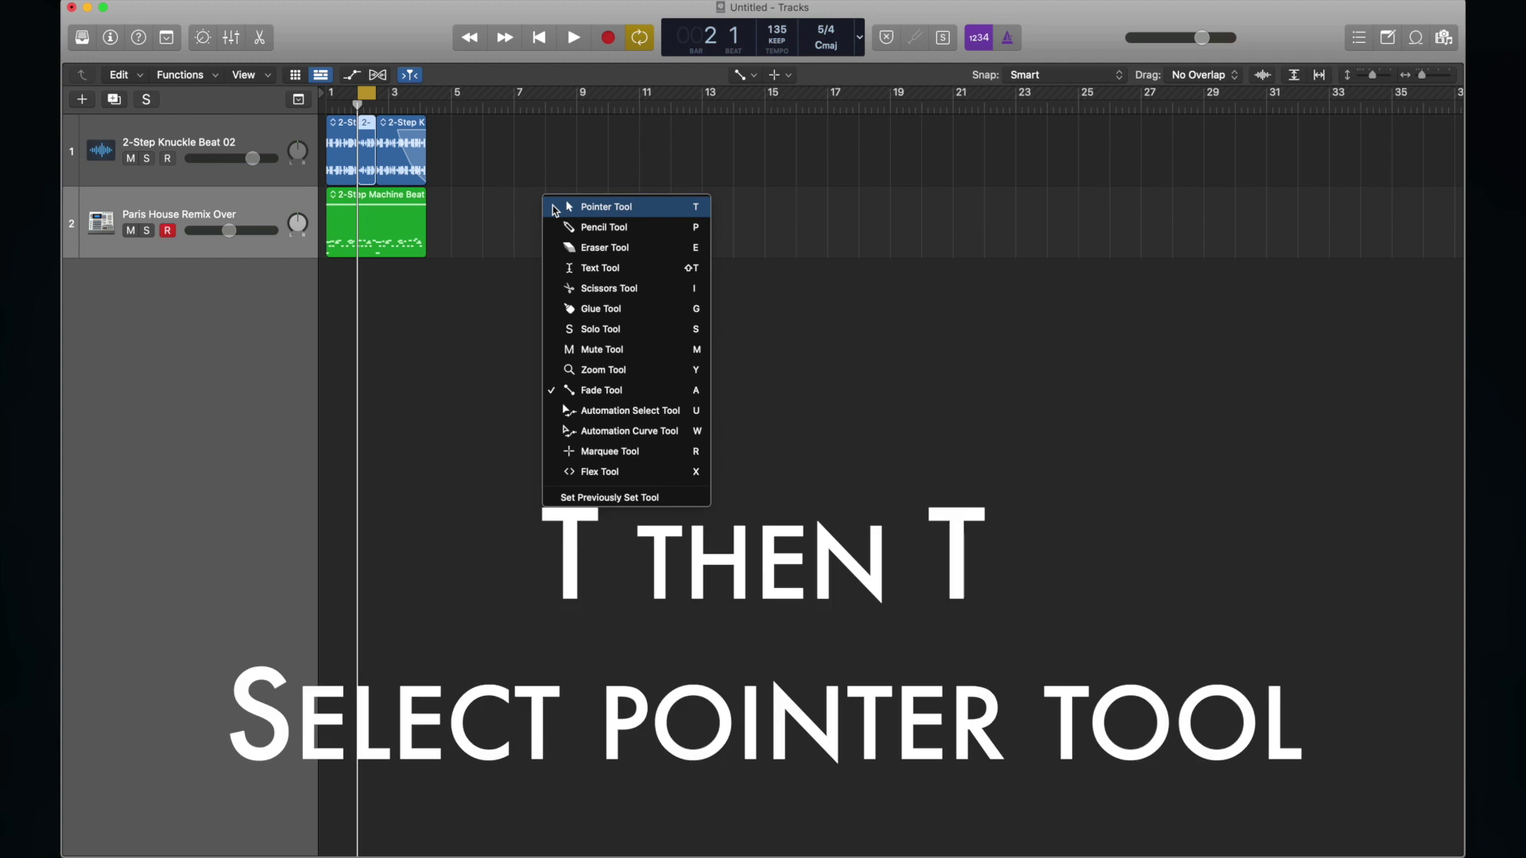
Step: Switch to the Pointer tool, and use the Fade tool to add a fade-in at the start of the first Knuckle Beat region
key("t")
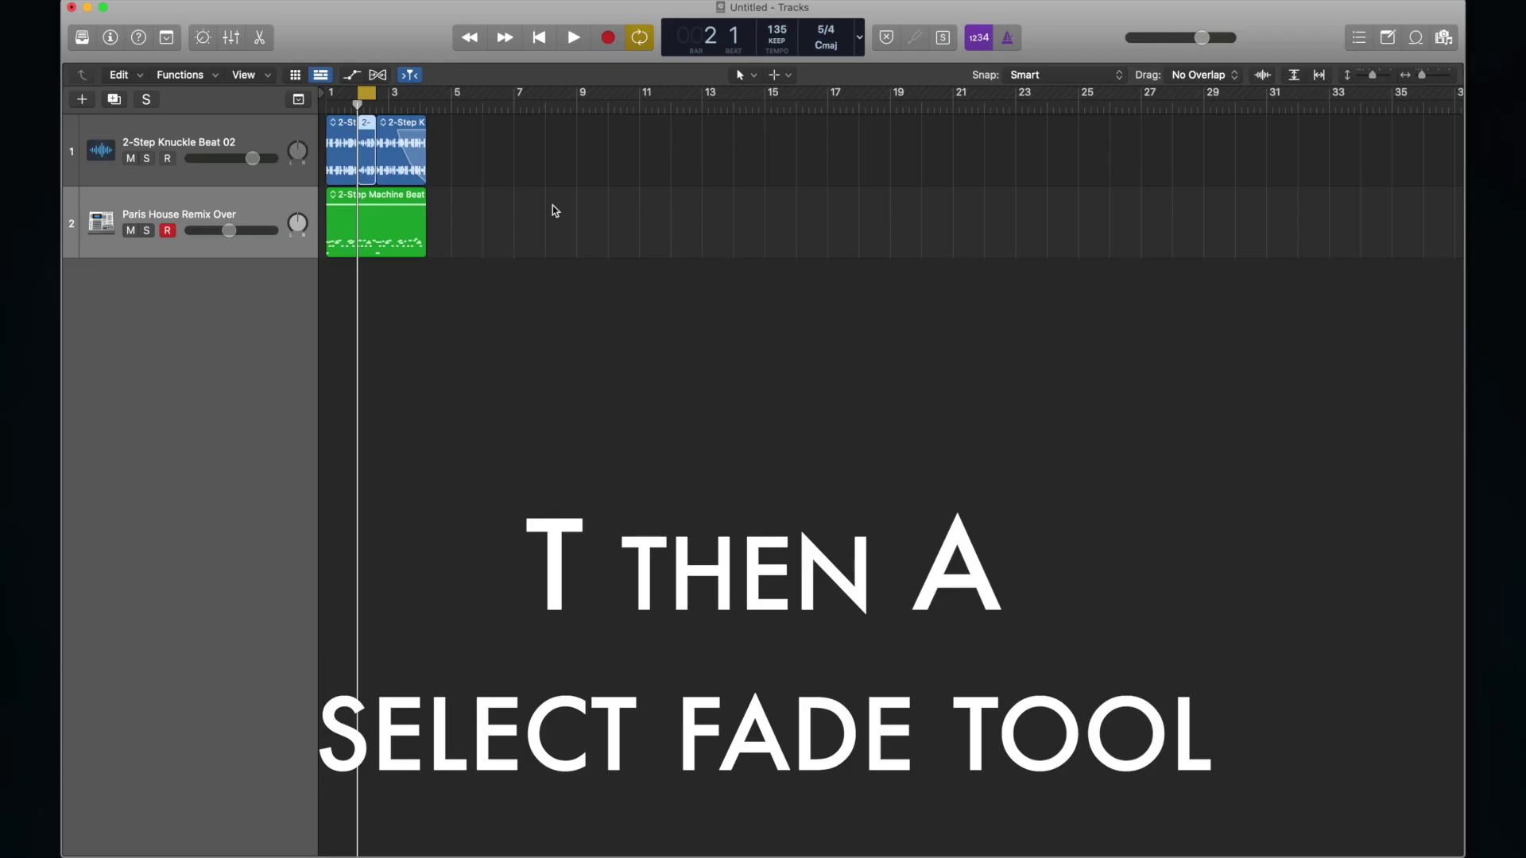
key("t")
key("a")
left_click_drag(328, 168, 348, 169)
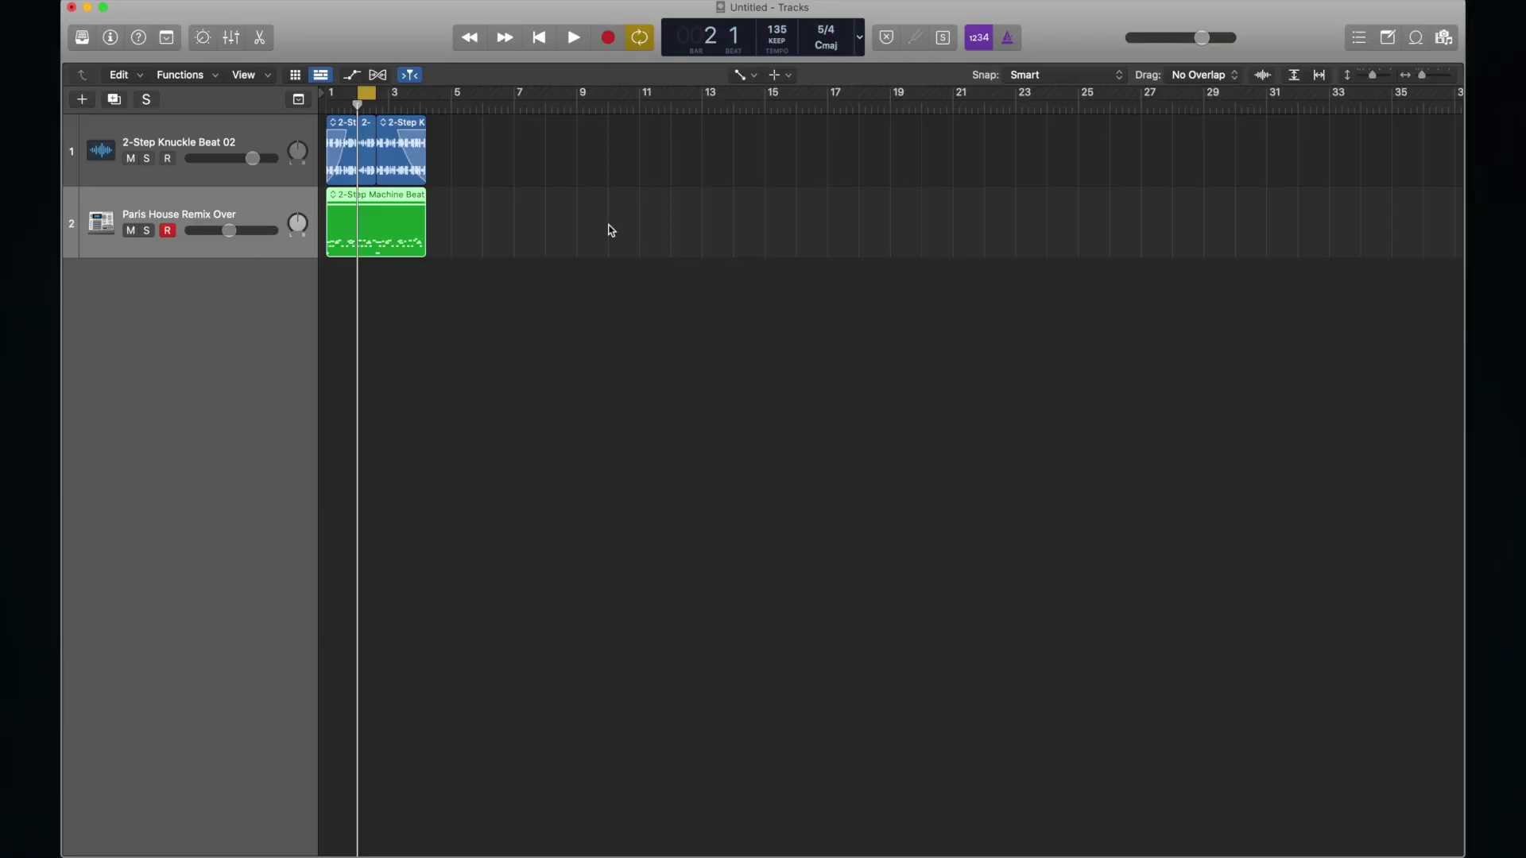
Step: Open the 2-Step Machine Beat region in the Piano Roll and draw four consecutive 1/16 G1 notes from bar 2 with the Pencil tool
key("e")
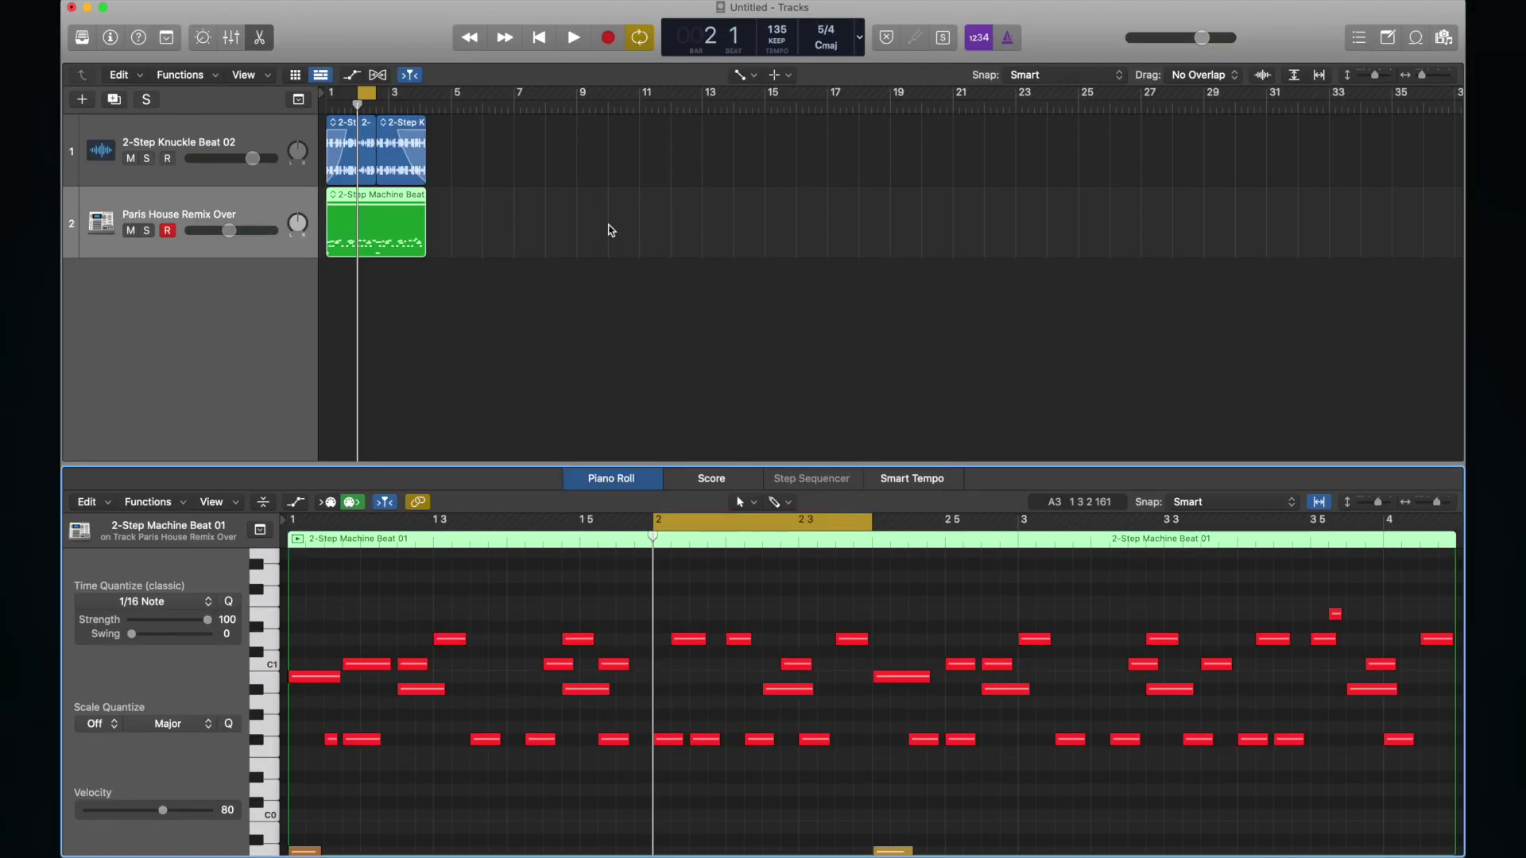
scroll(653, 615, "up", 2)
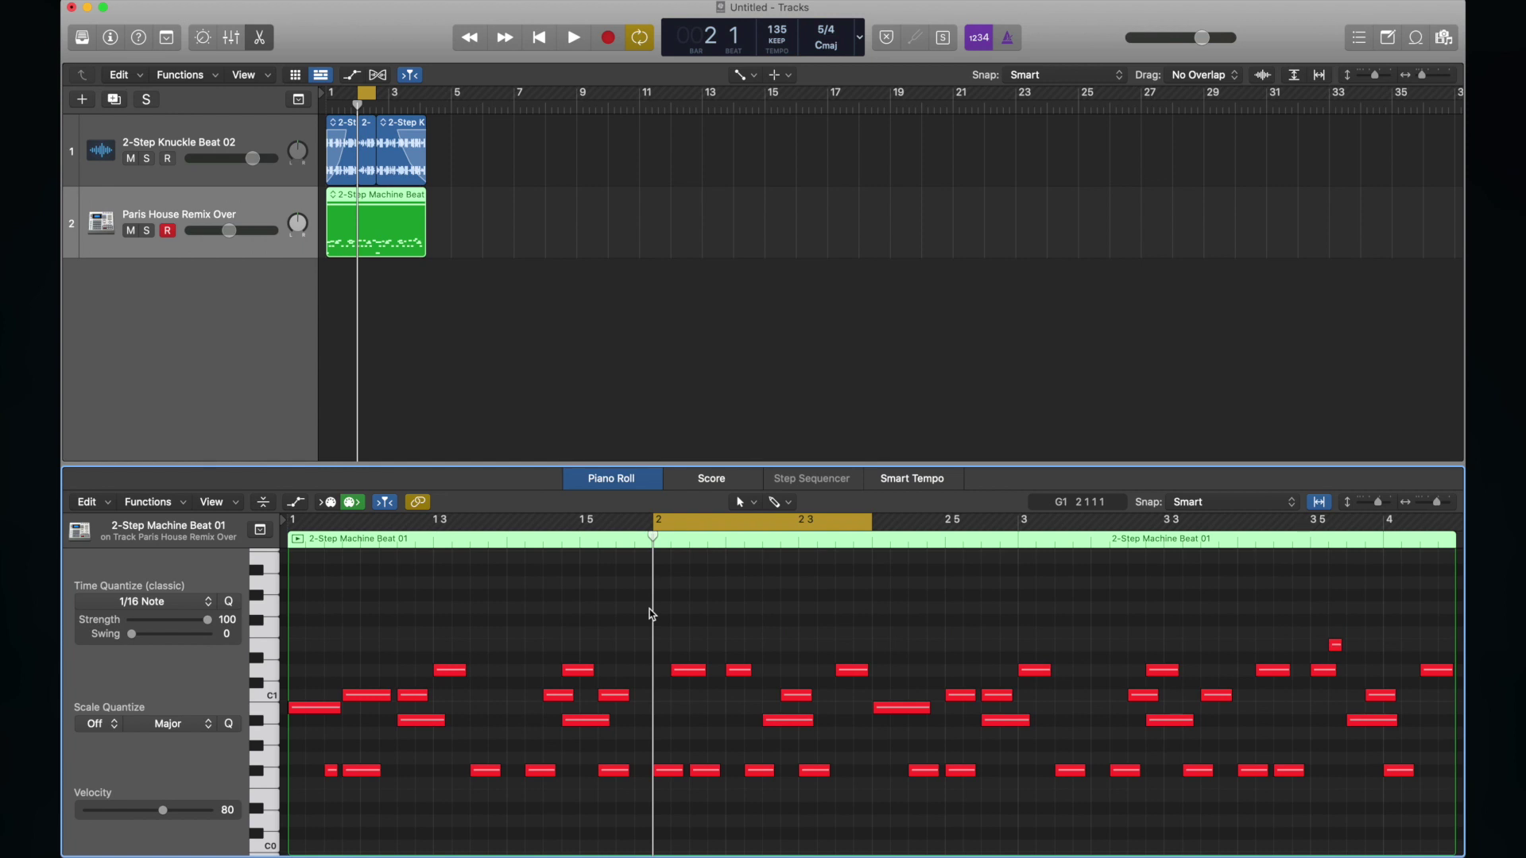
key("t")
key("p")
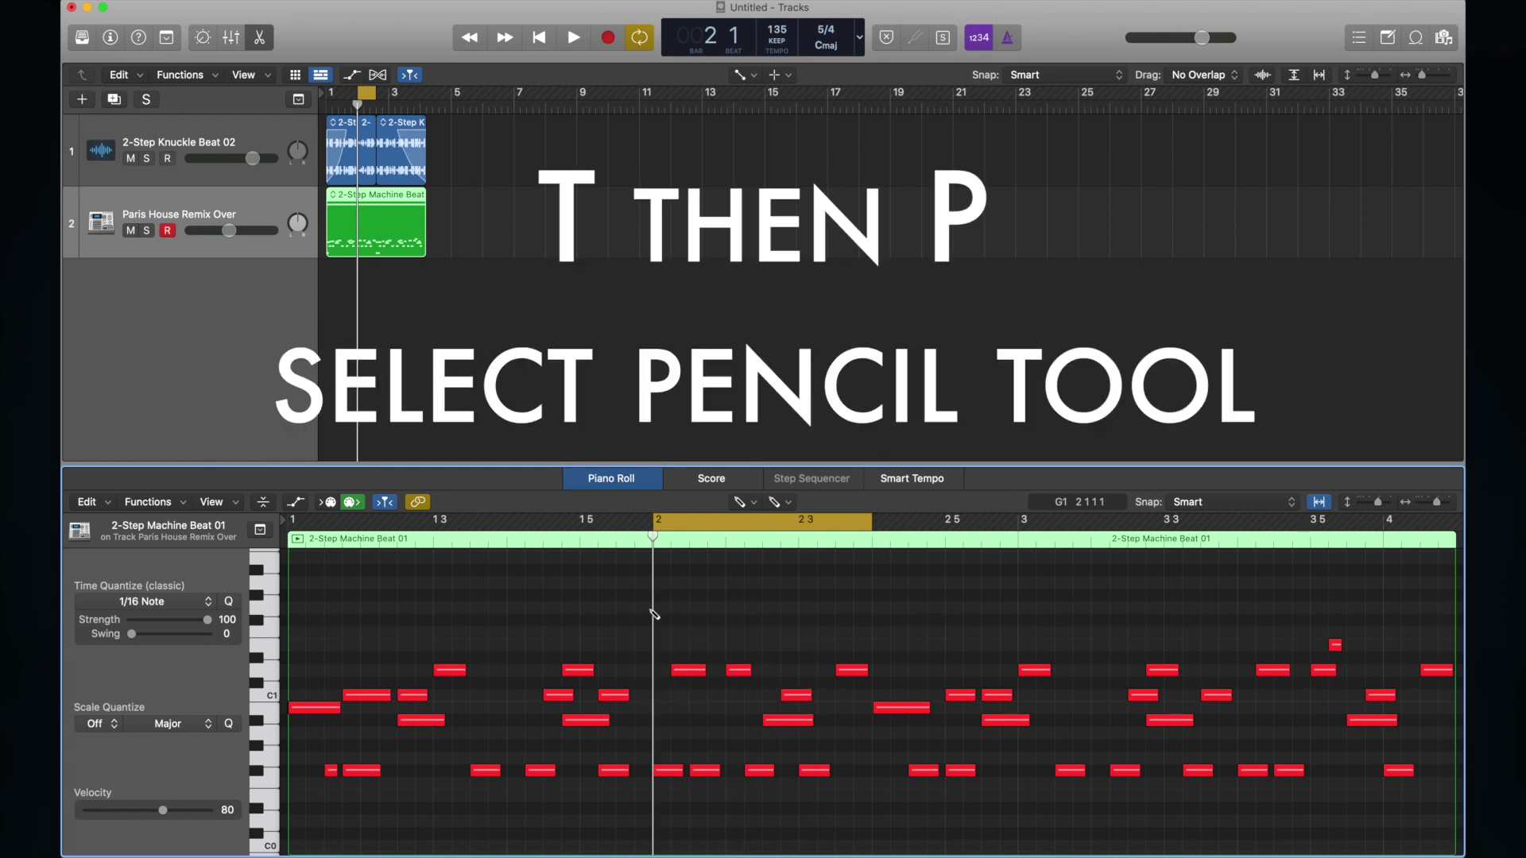
left_click(661, 609)
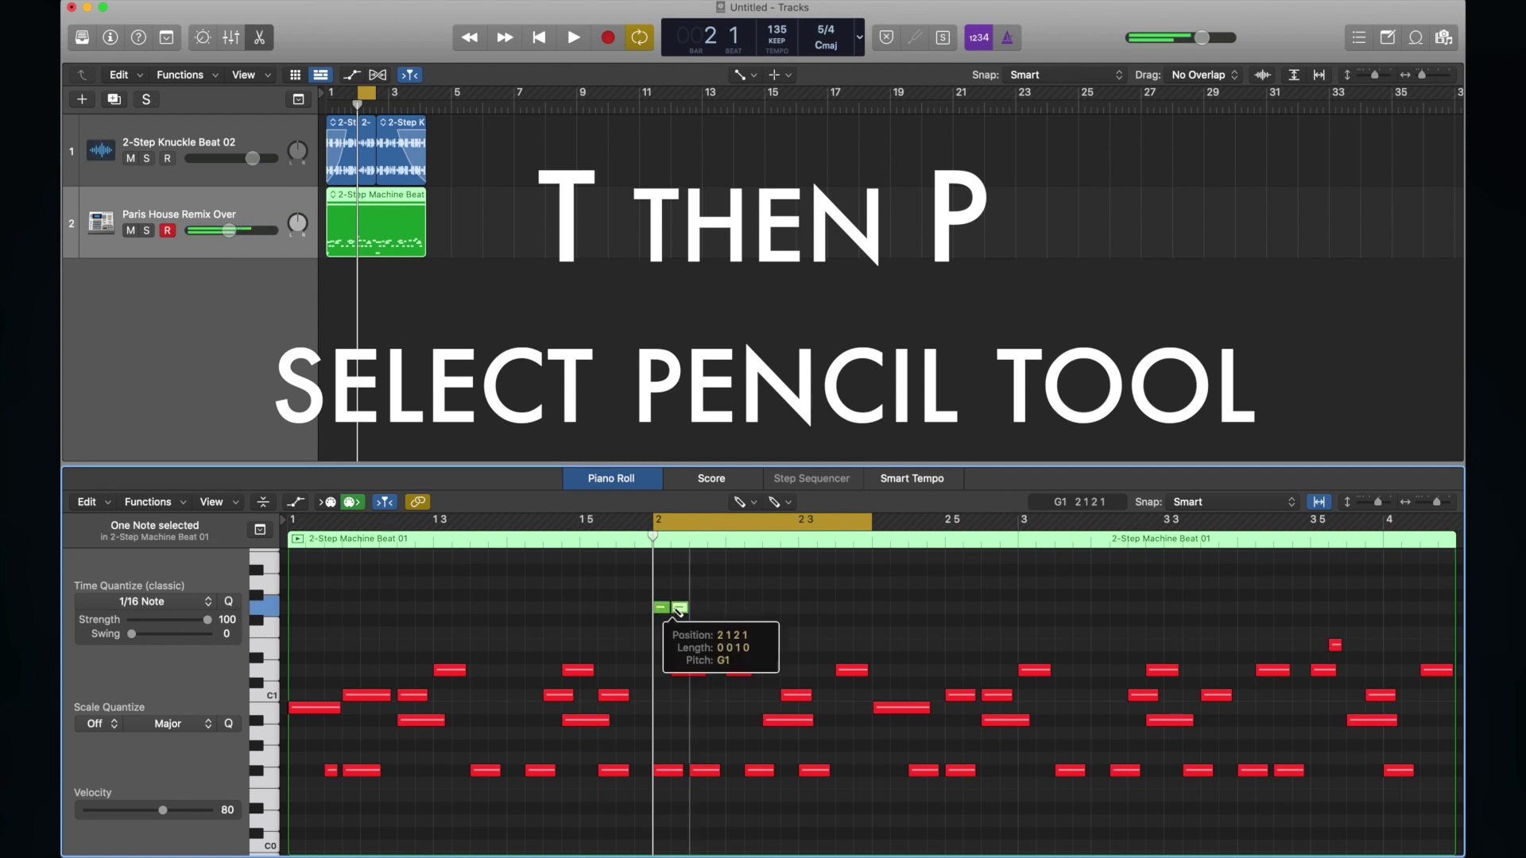
left_click(681, 608)
left_click(700, 608)
left_click(714, 608)
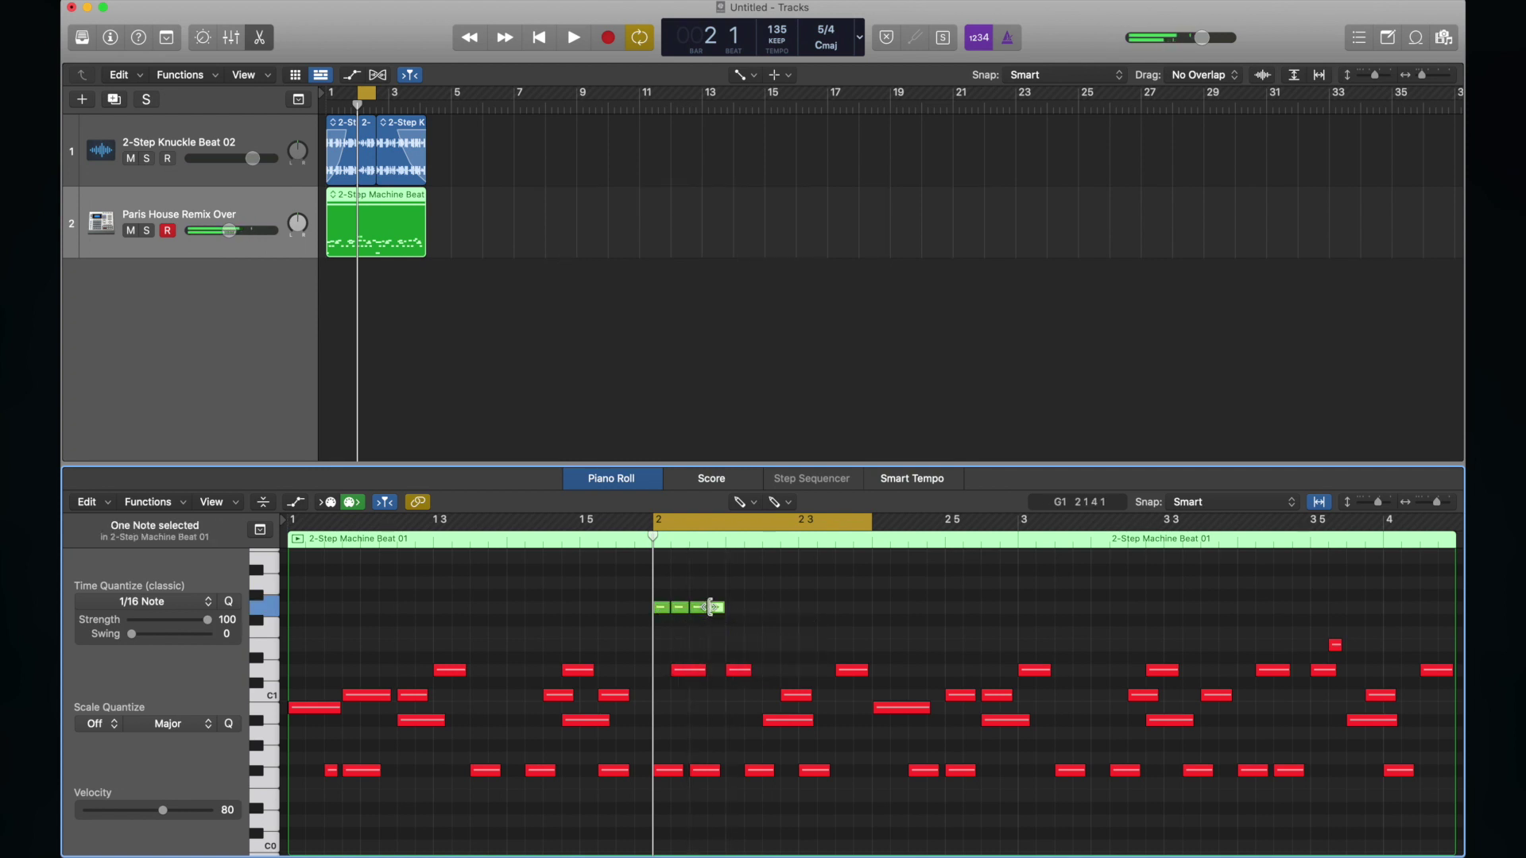
Step: Switch to the Pointer tool, delete the four drawn G1 notes, and close the editor
key("t")
key("t")
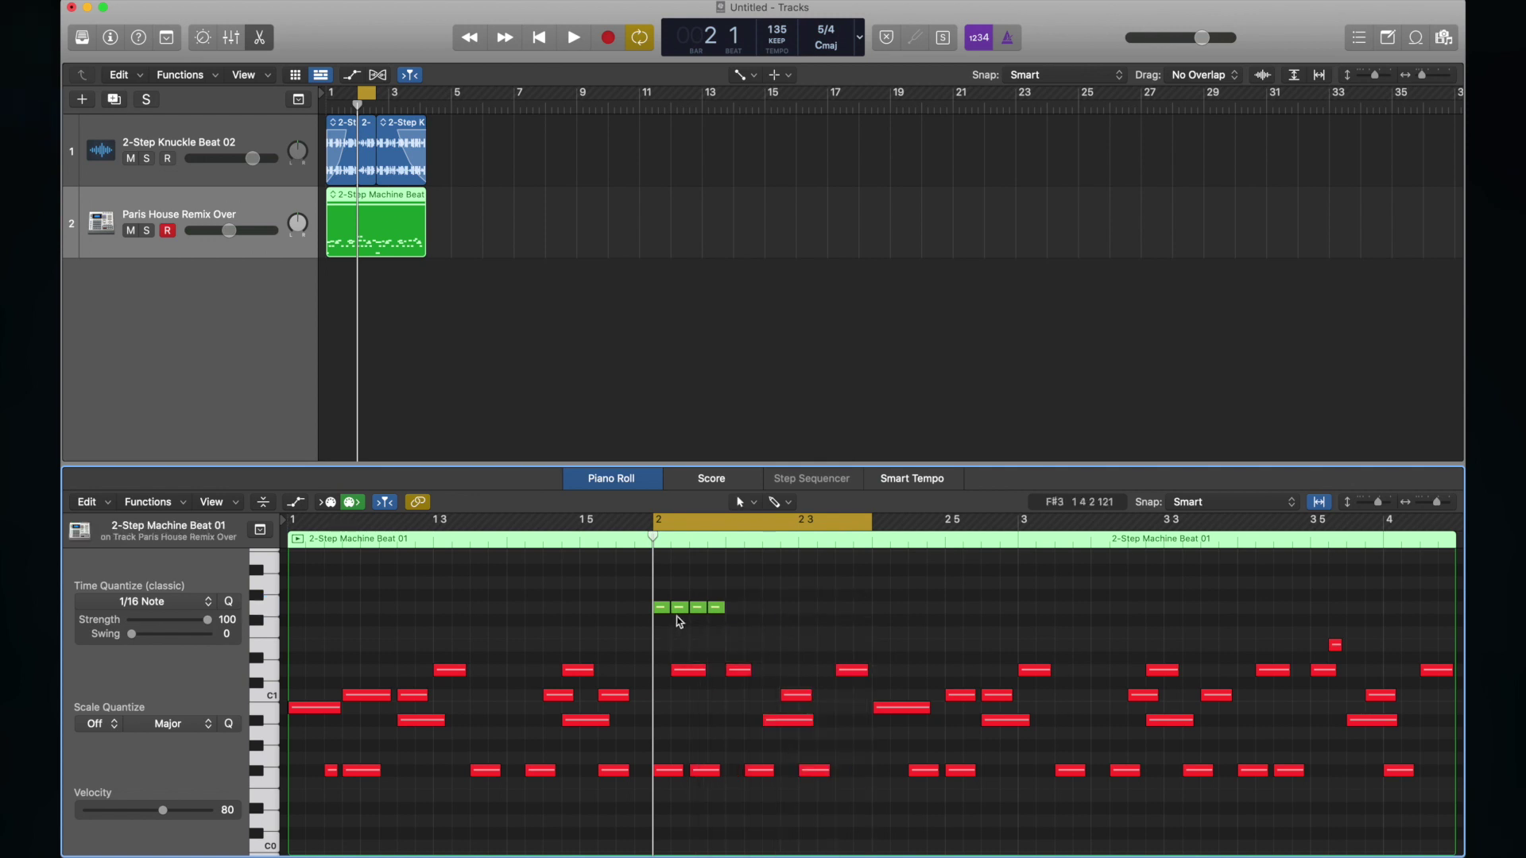
left_click_drag(621, 608, 622, 608)
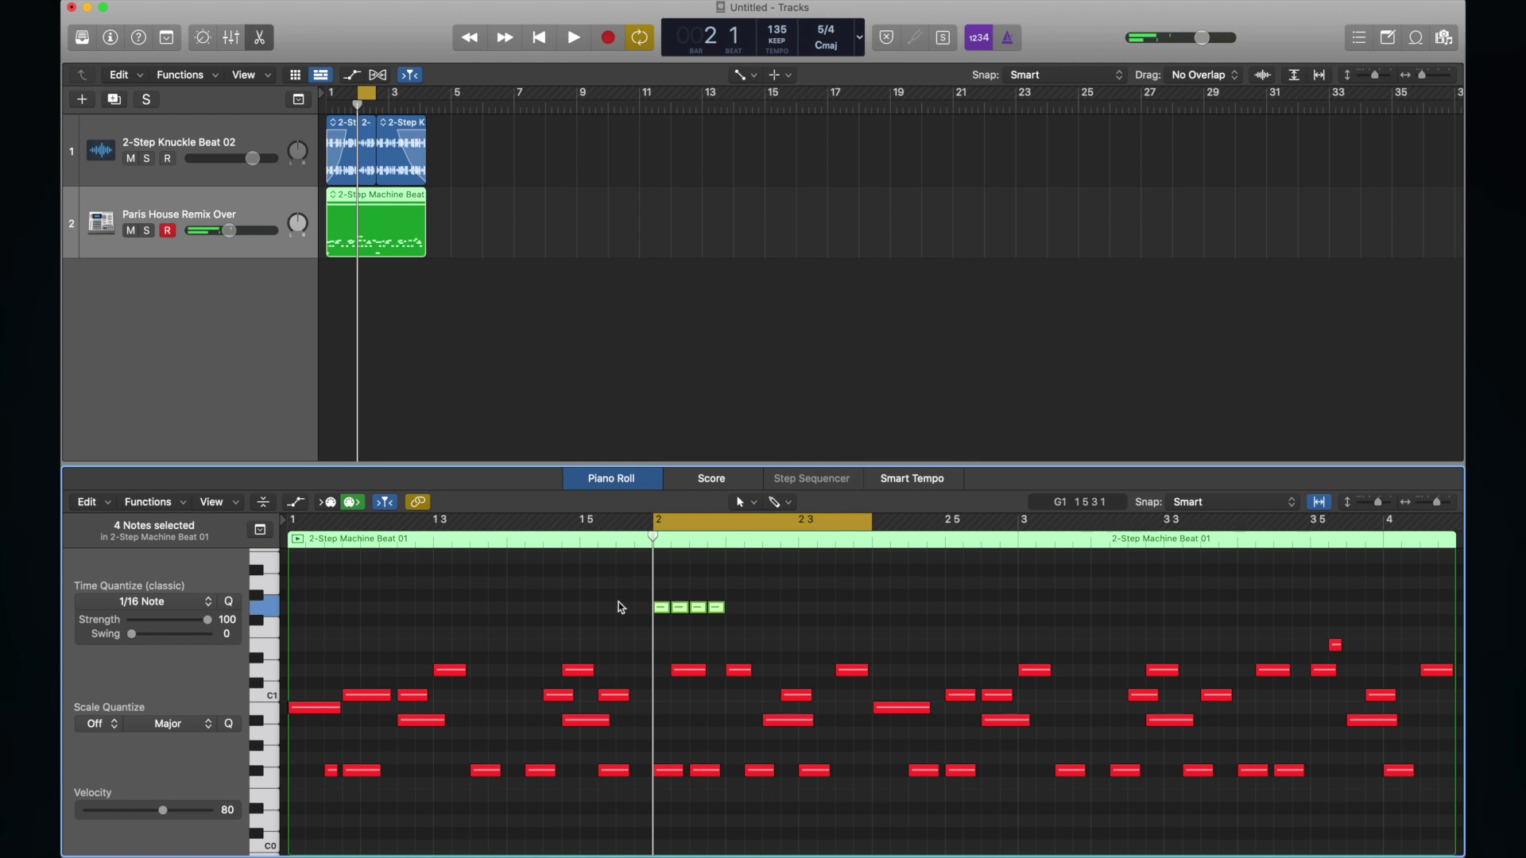
key("Delete")
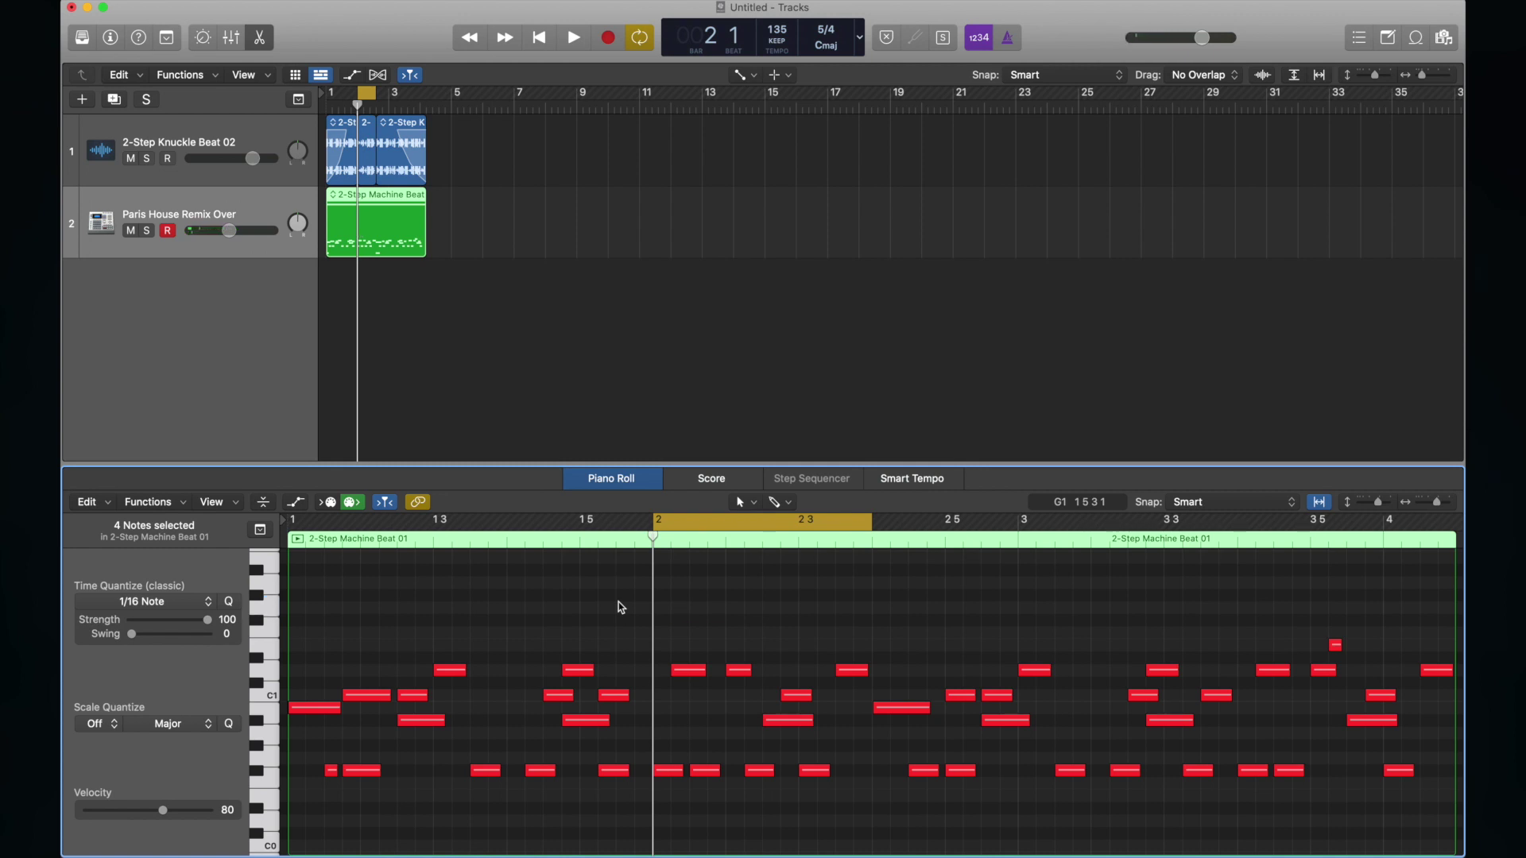
key("e")
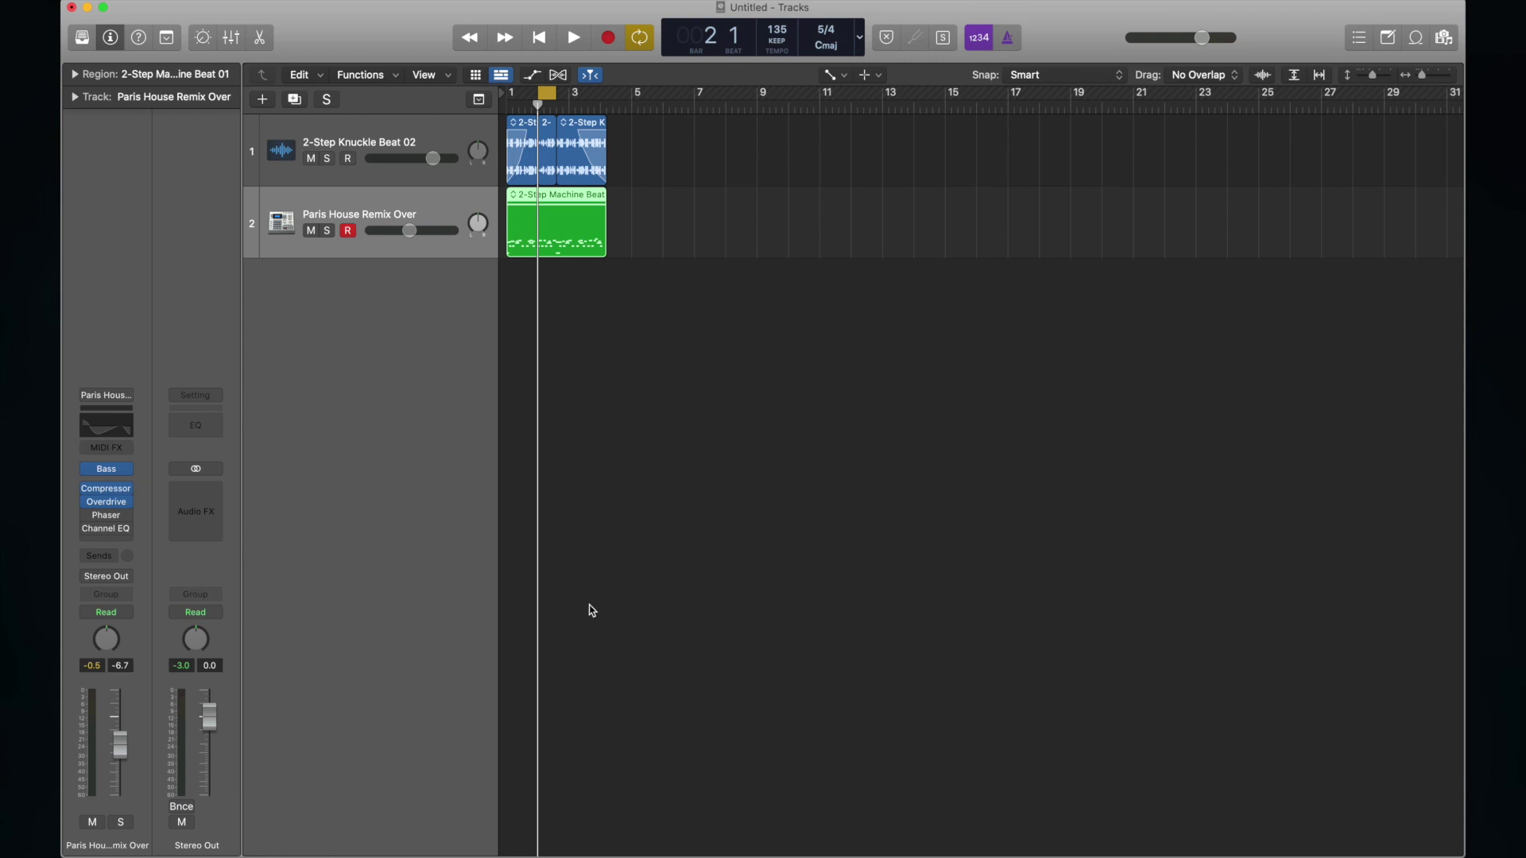
Step: Open and reposition the Compressor and Overdrive plug-in windows of the Paris House Remix Over track, and toggle the visibility of all open plug-in windows
left_click(107, 491)
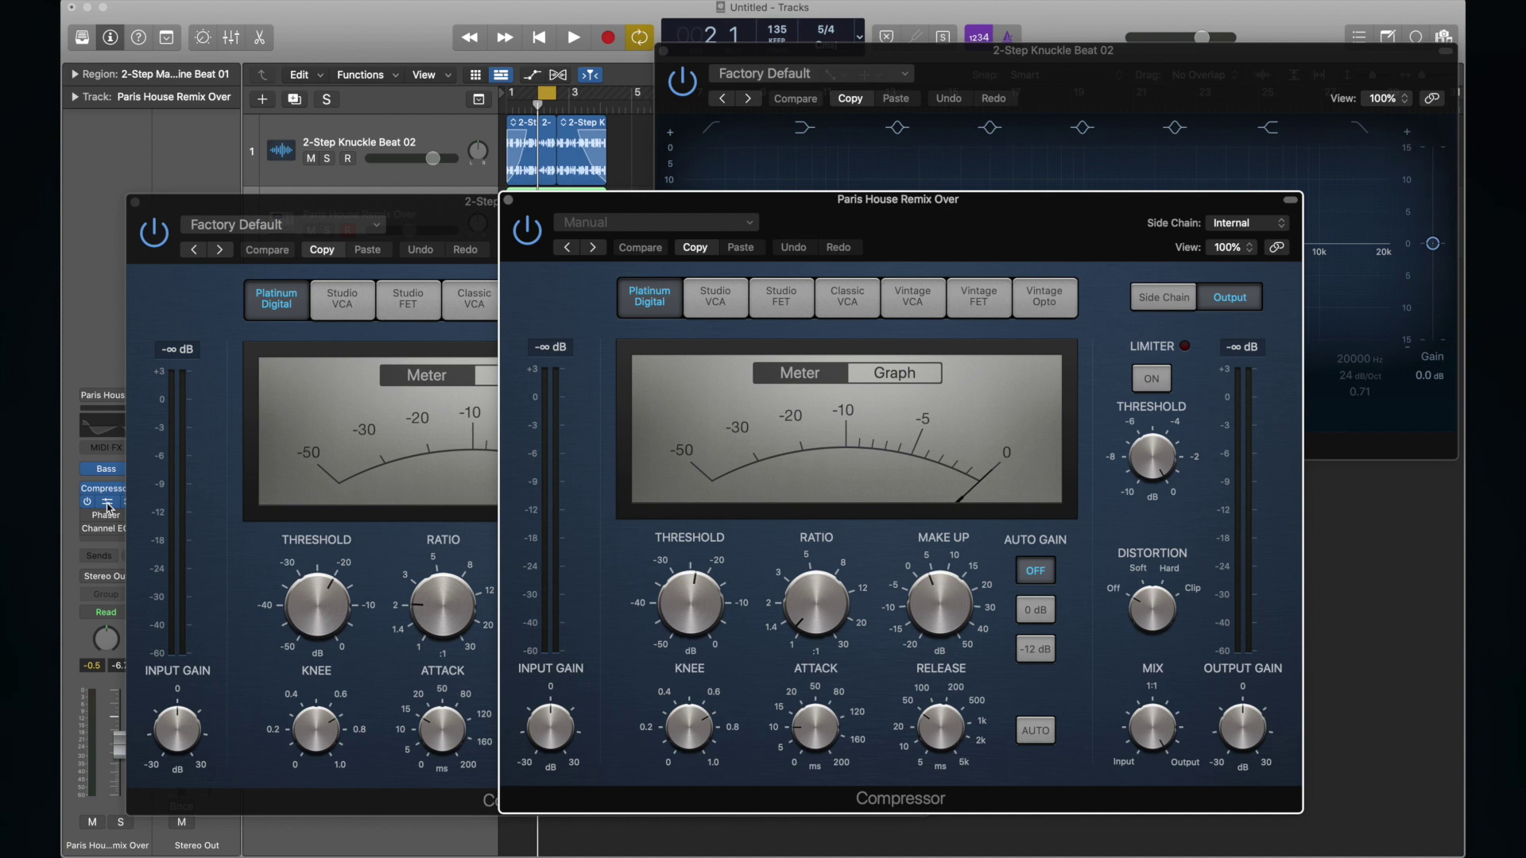
left_click(109, 507)
left_click_drag(851, 229, 474, 7)
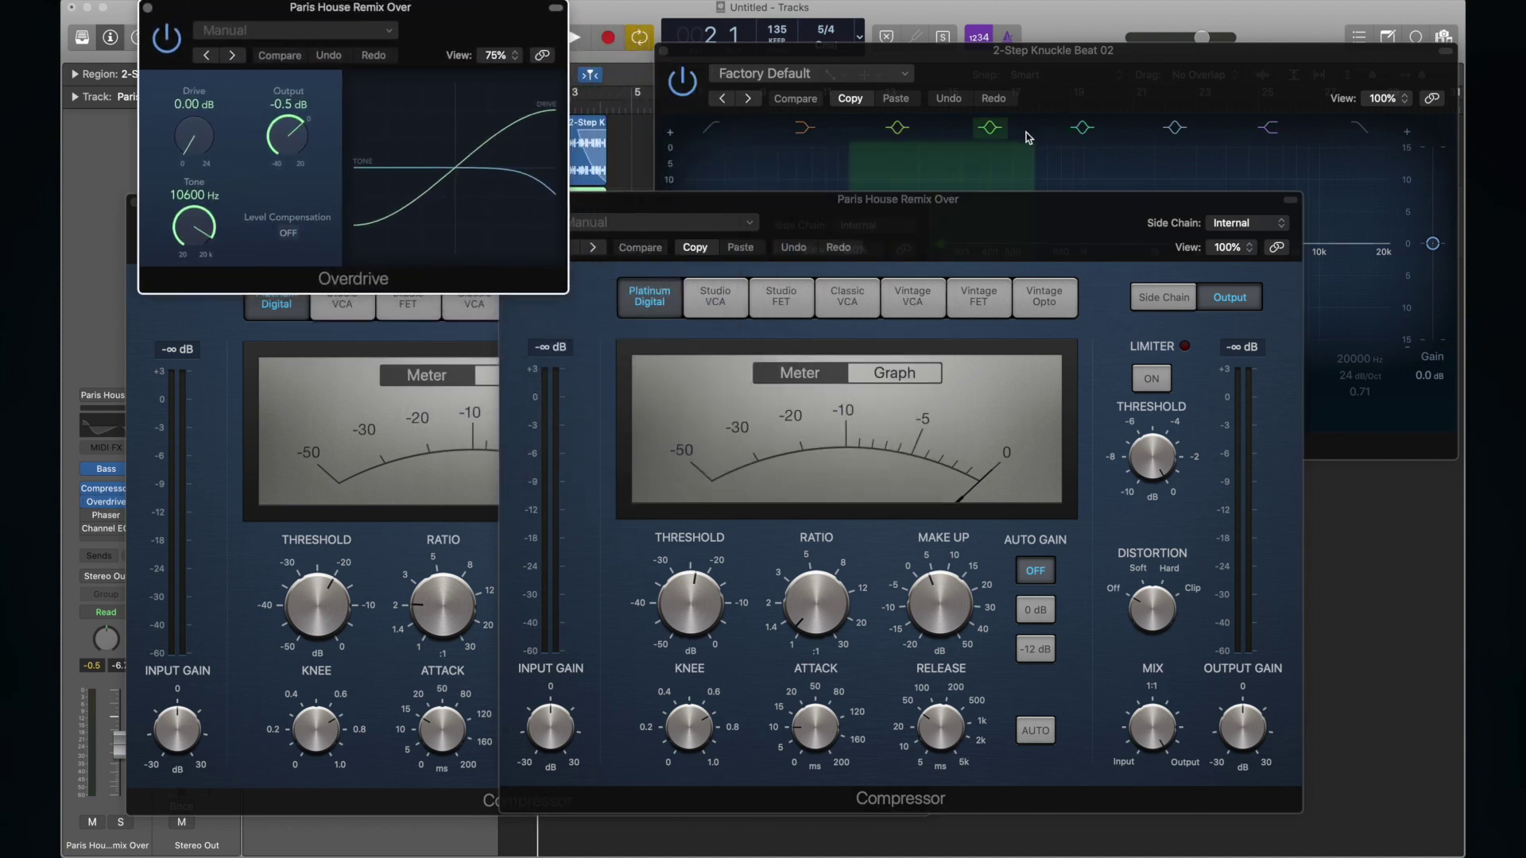
left_click_drag(956, 216, 1213, 285)
left_click_drag(708, 206, 677, 221)
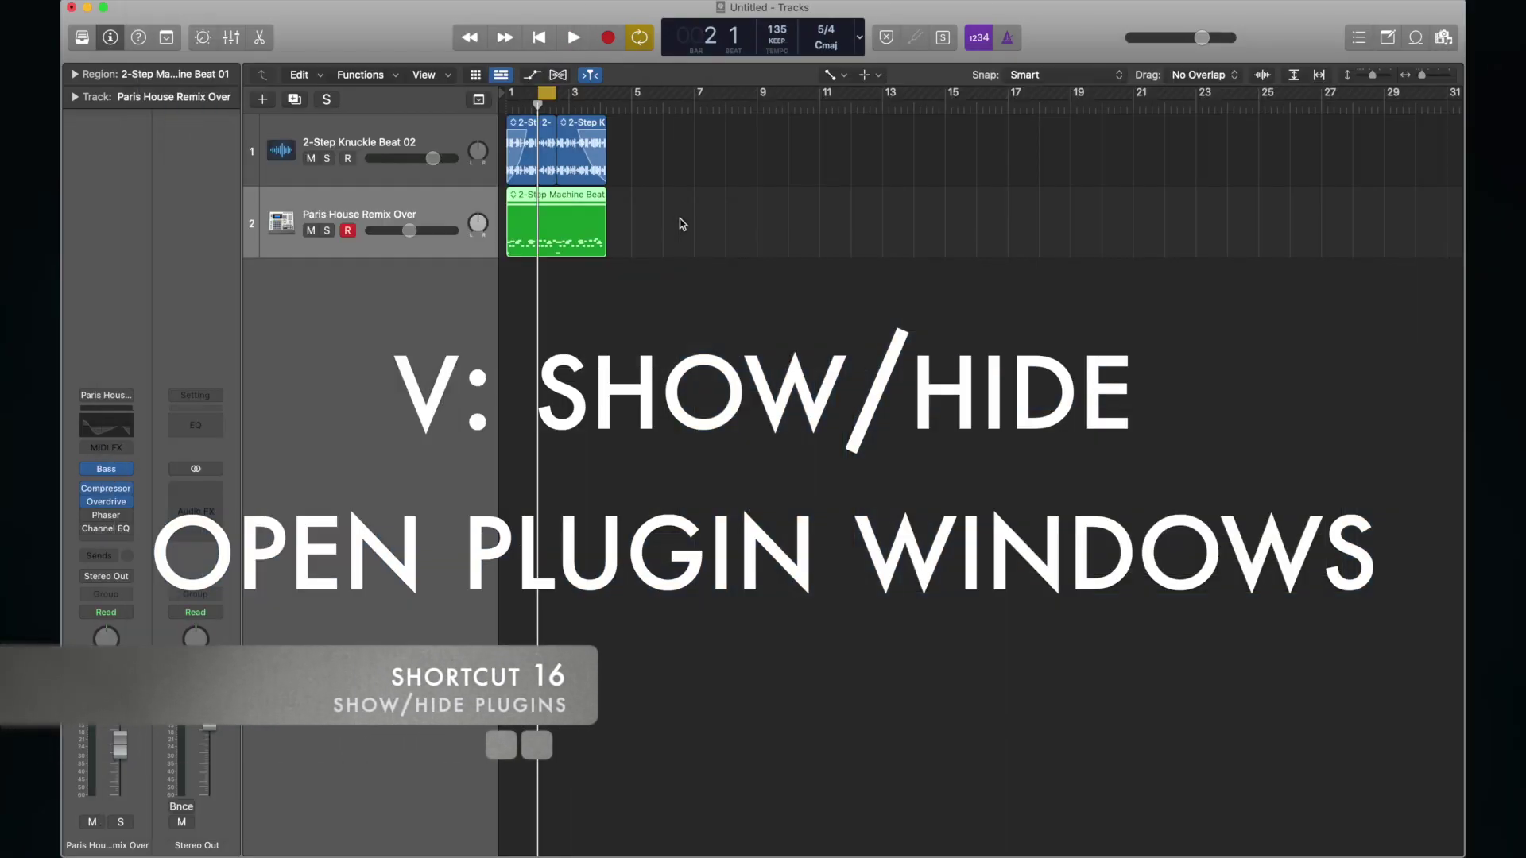
key("v")
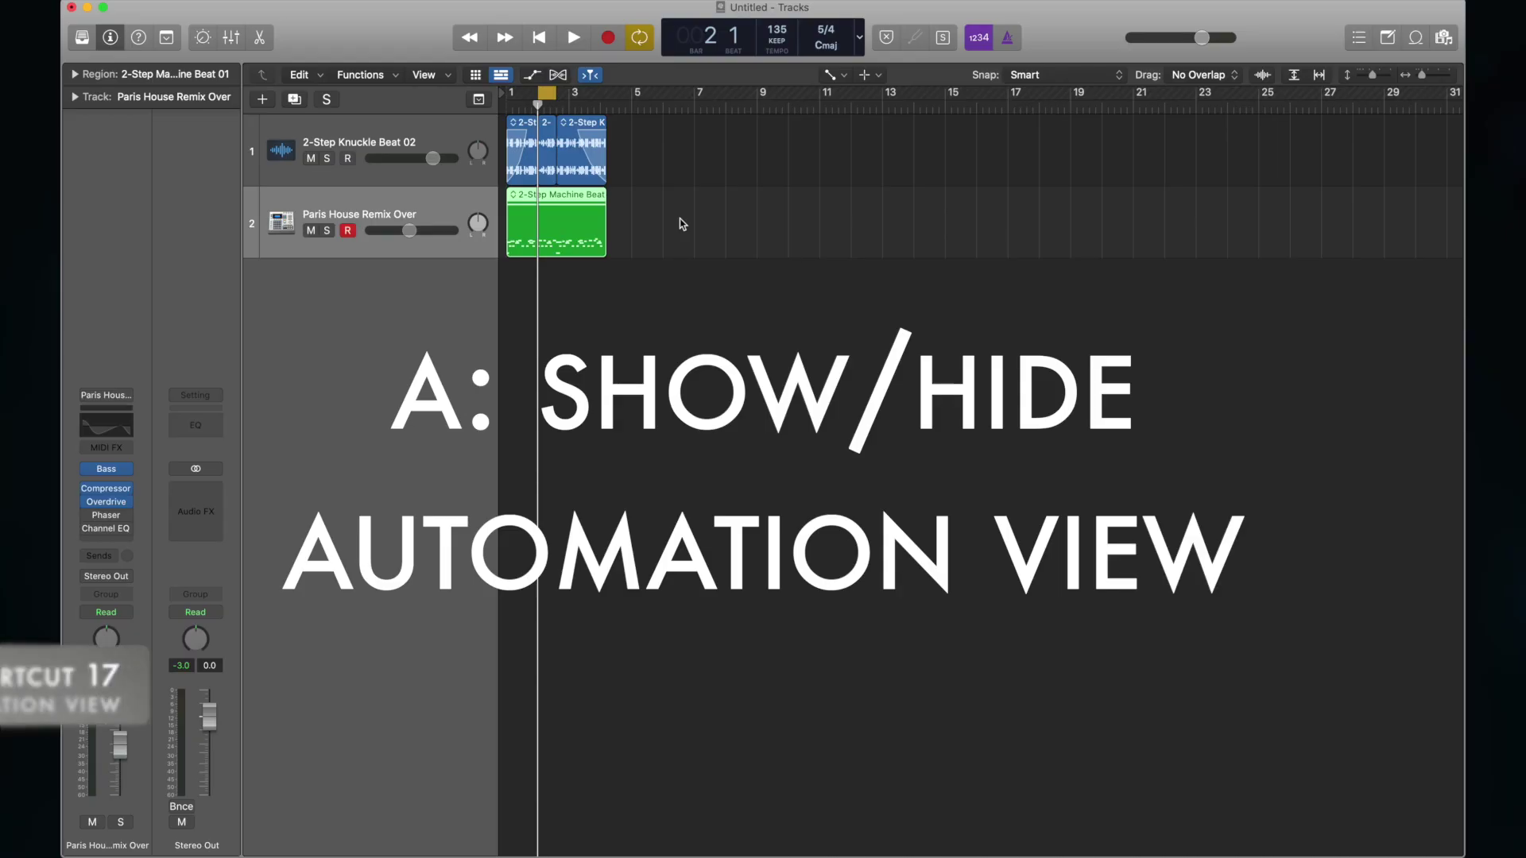
Step: Show and hide the track automation view, and show and hide the Musical Typing keyboard
key("a")
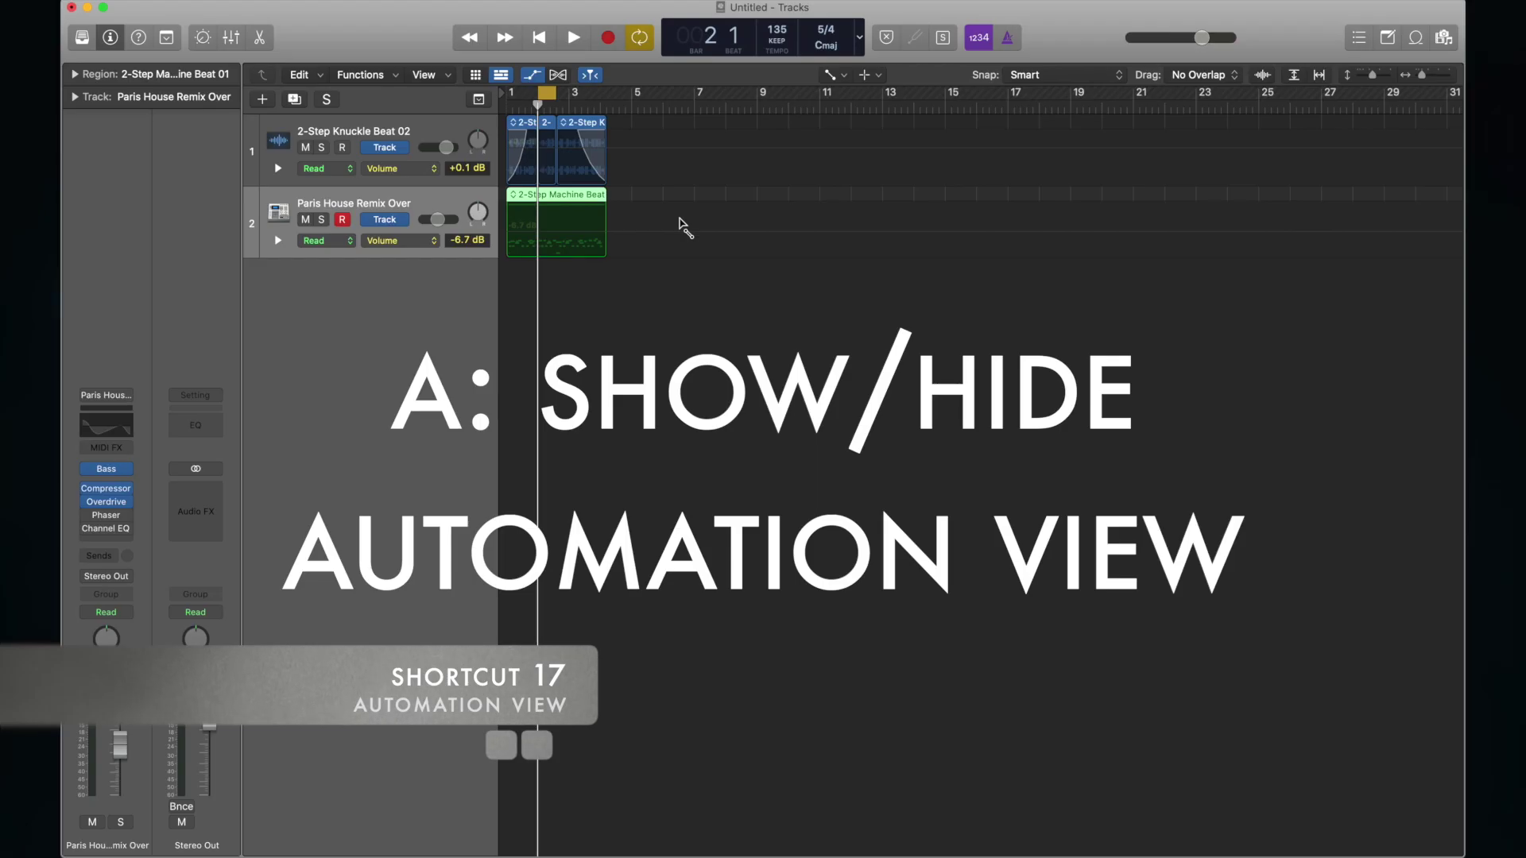
key("a")
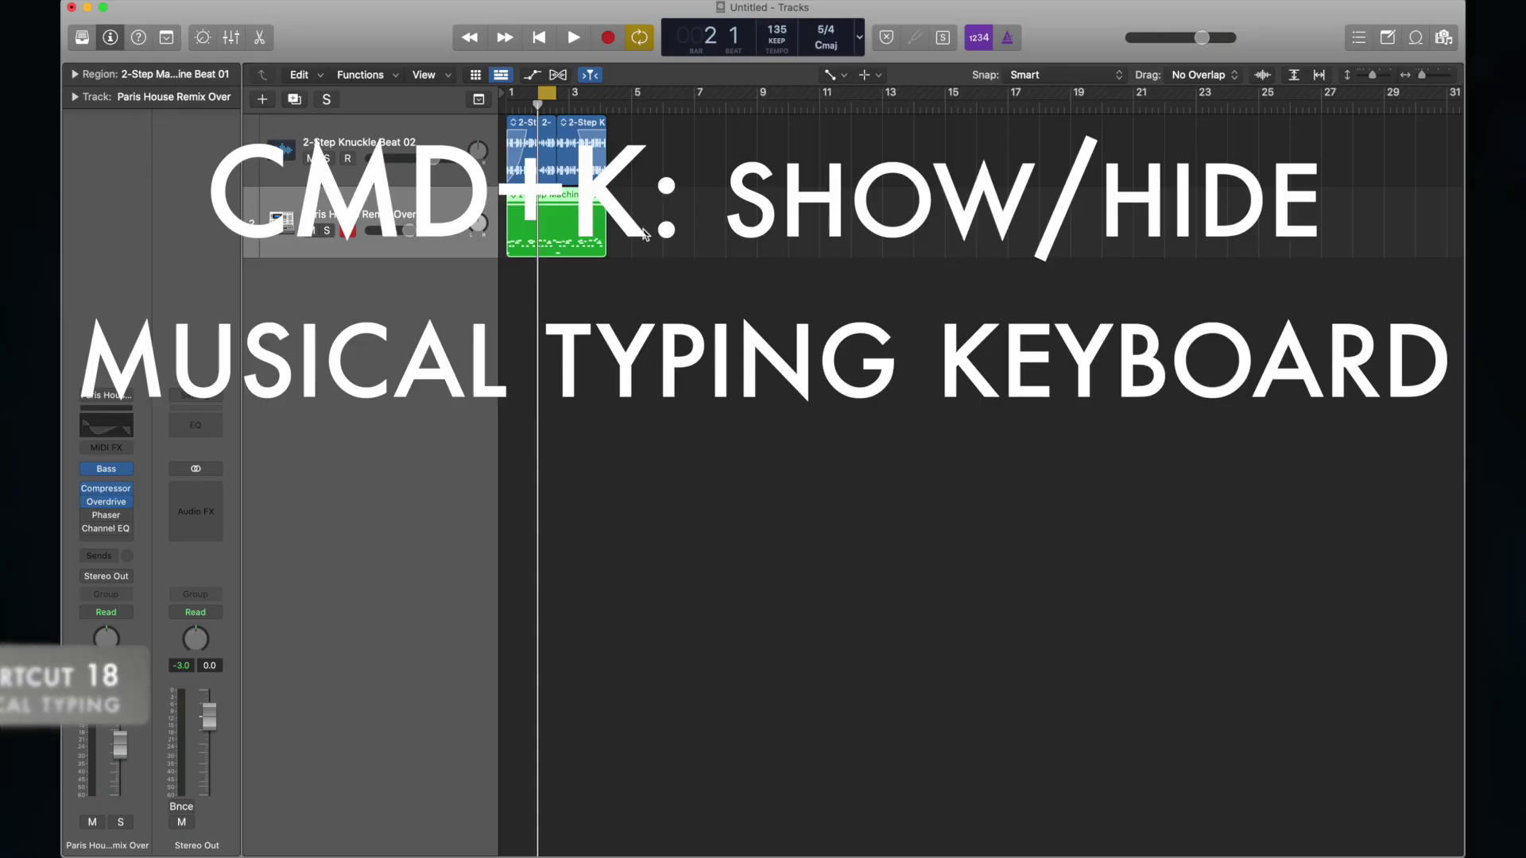
key("super+k")
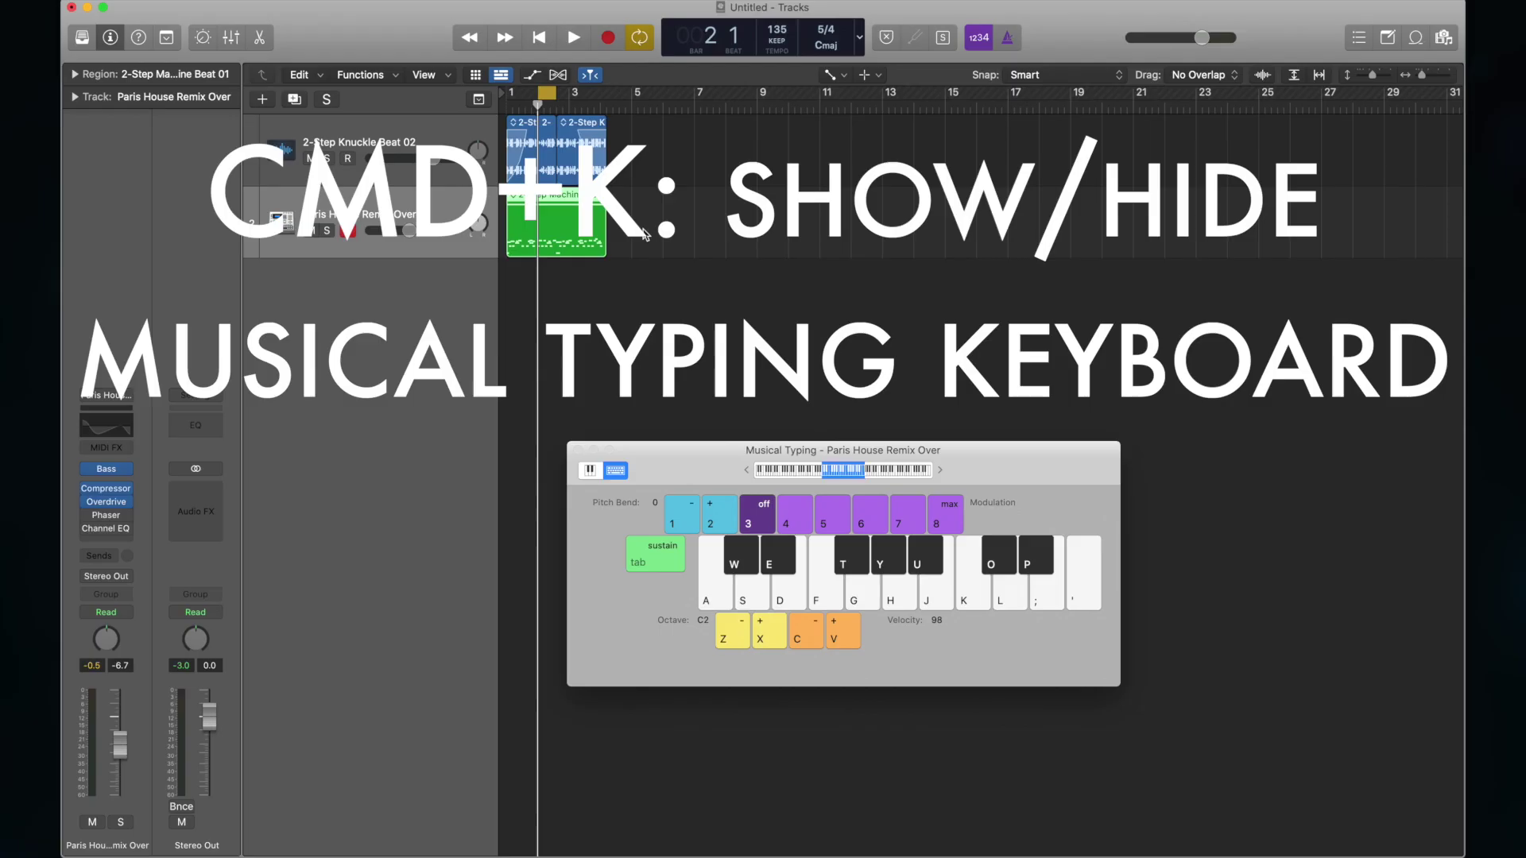
key("super+k")
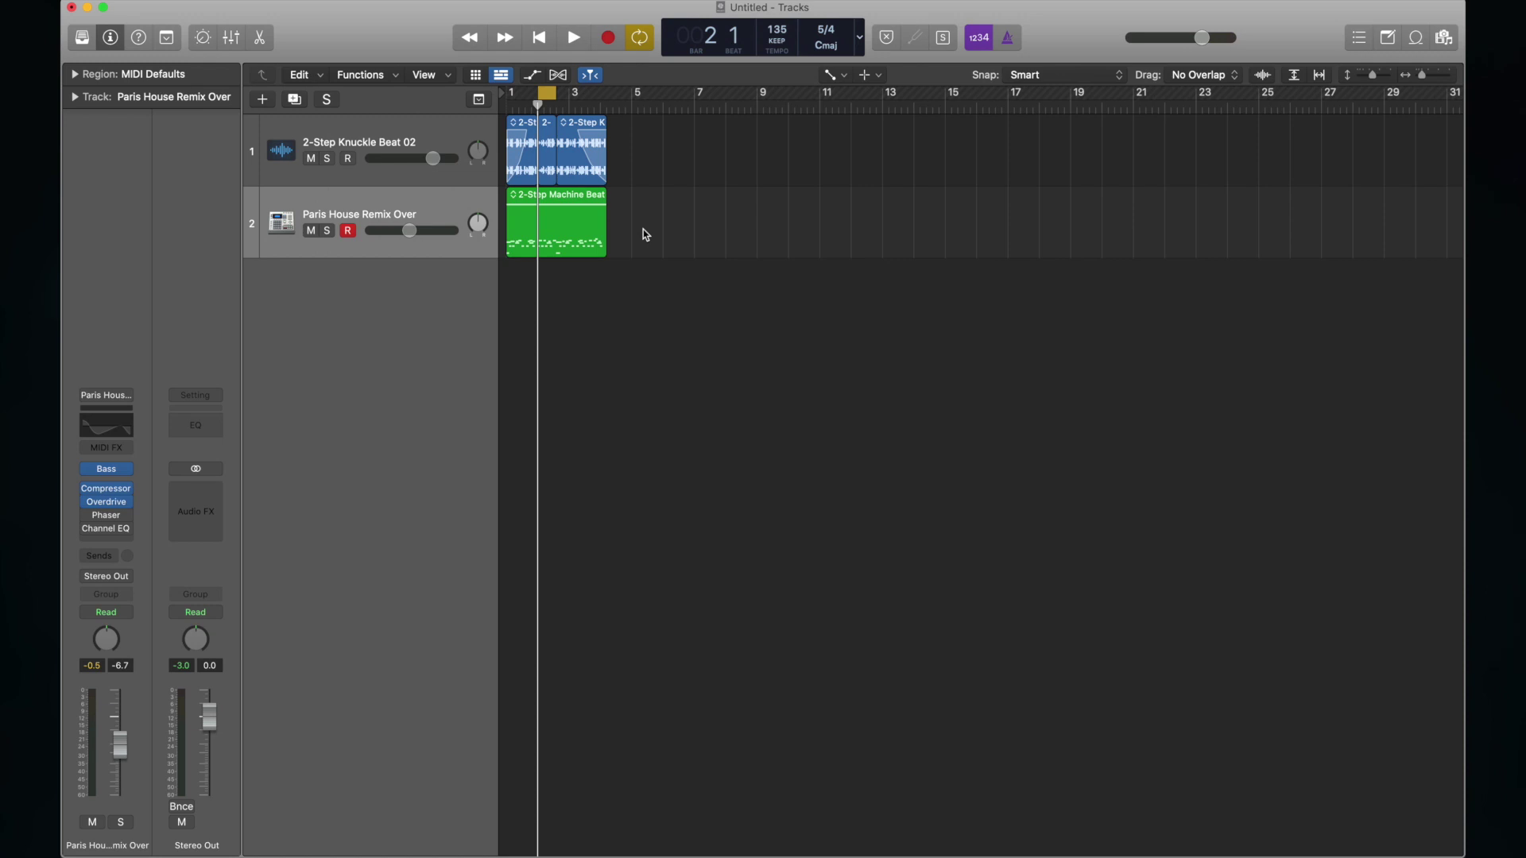
Step: Select all regions, reduce the selection to the last 2-Step Knuckle Beat region, and cut it
key("super+a")
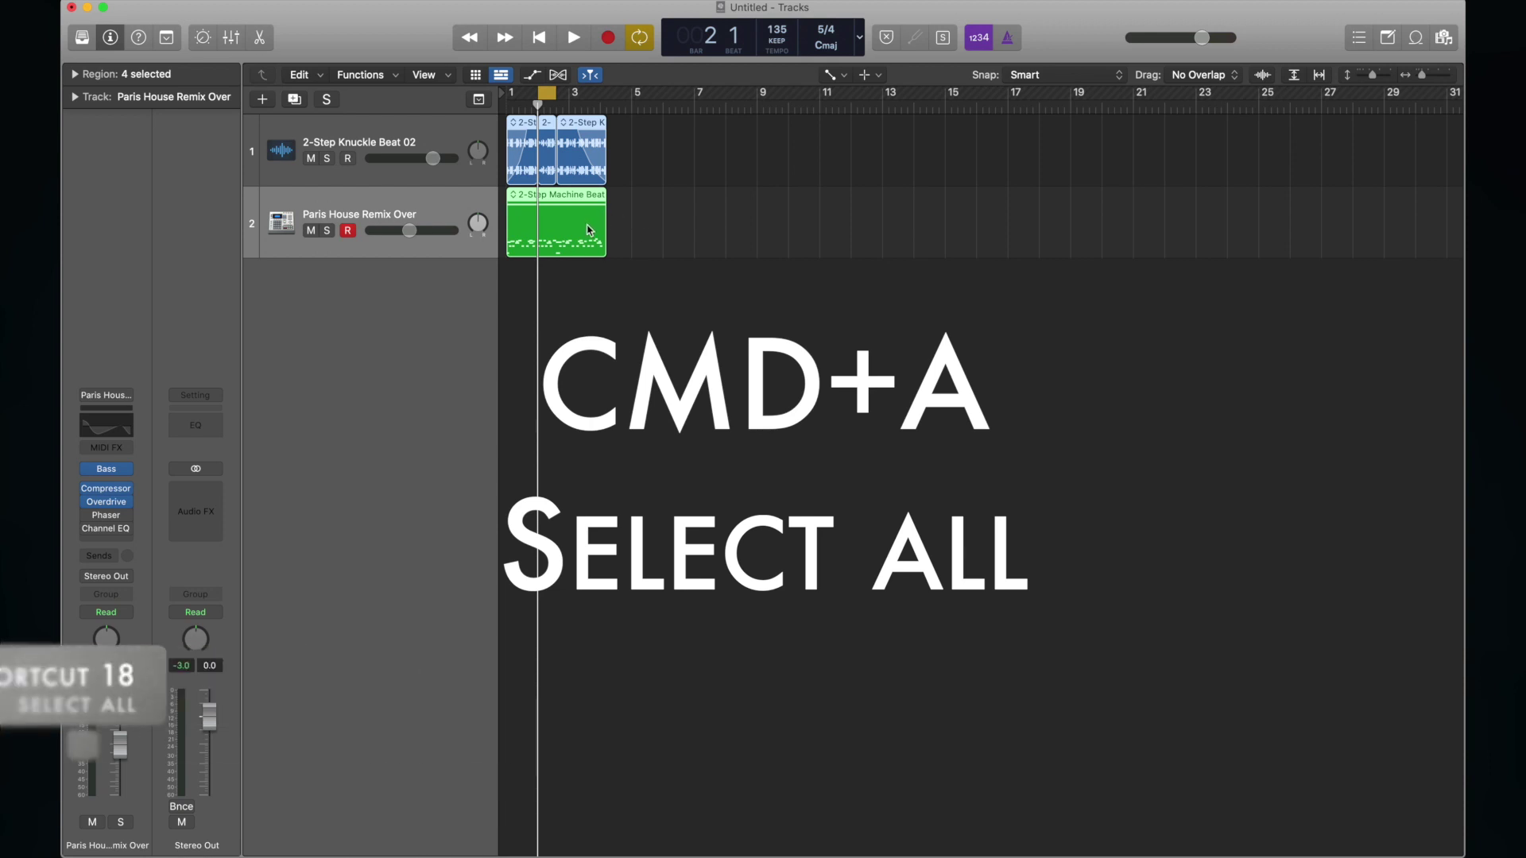
left_click(673, 178)
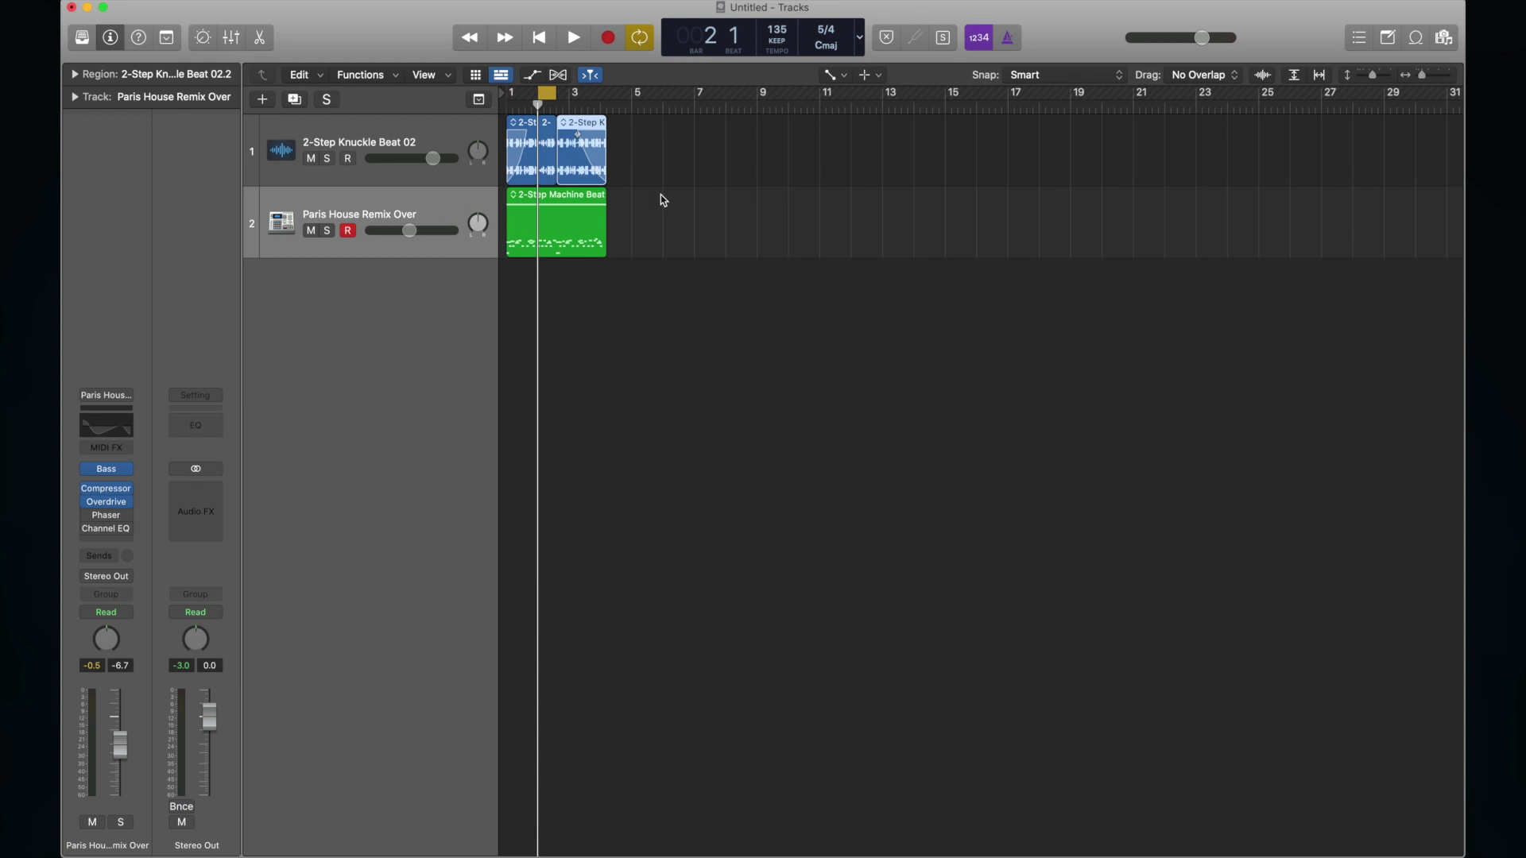
key("super+x")
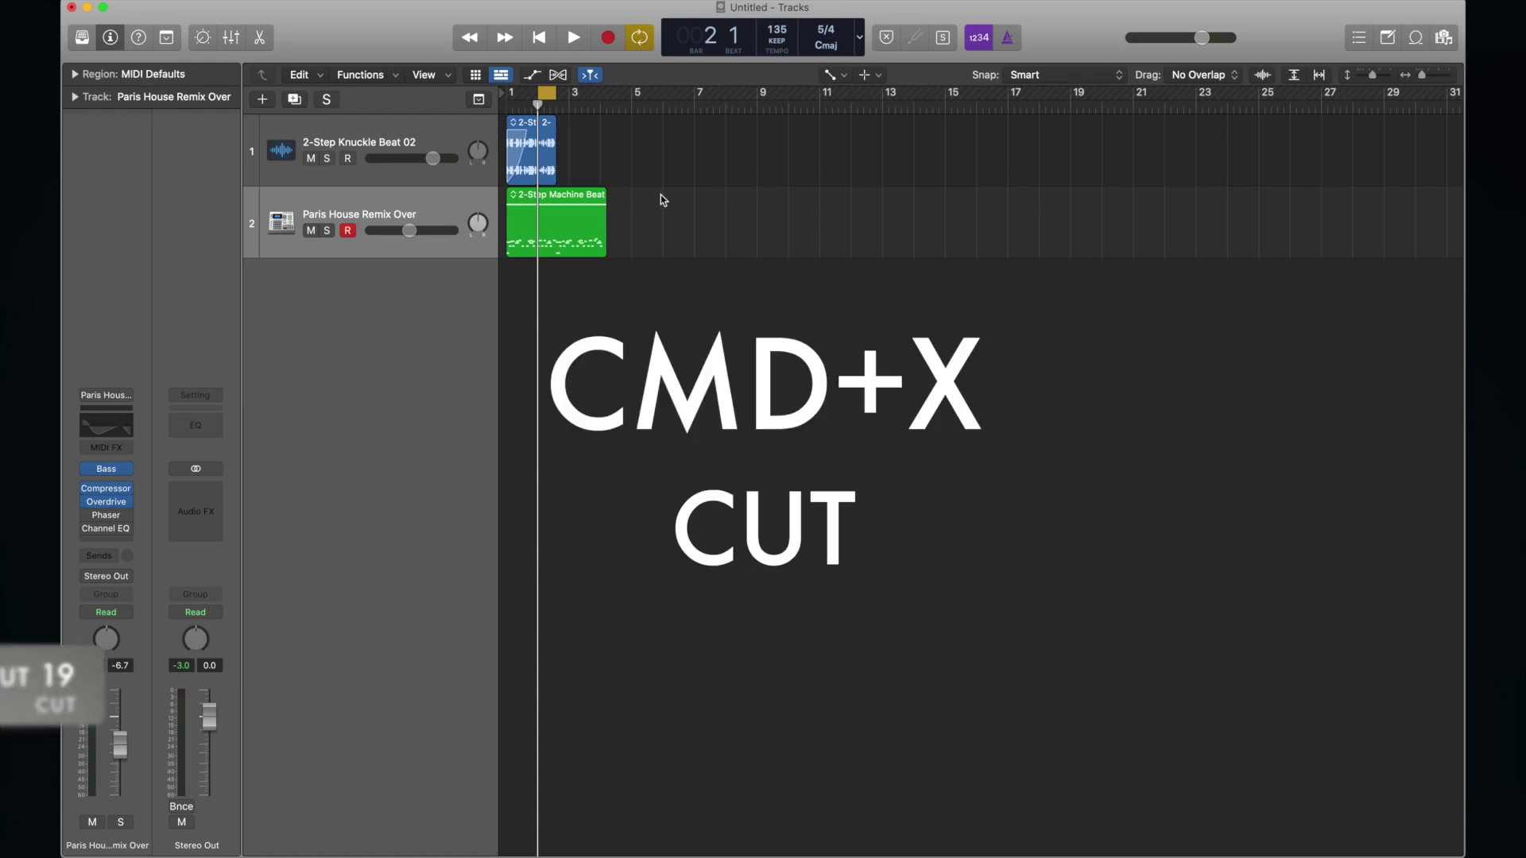
Step: Paste two consecutive copies of the cut region onto the 2-Step Knuckle Beat 02 track, starting at bar 6
key("period")
key("period")
key("period")
key("period")
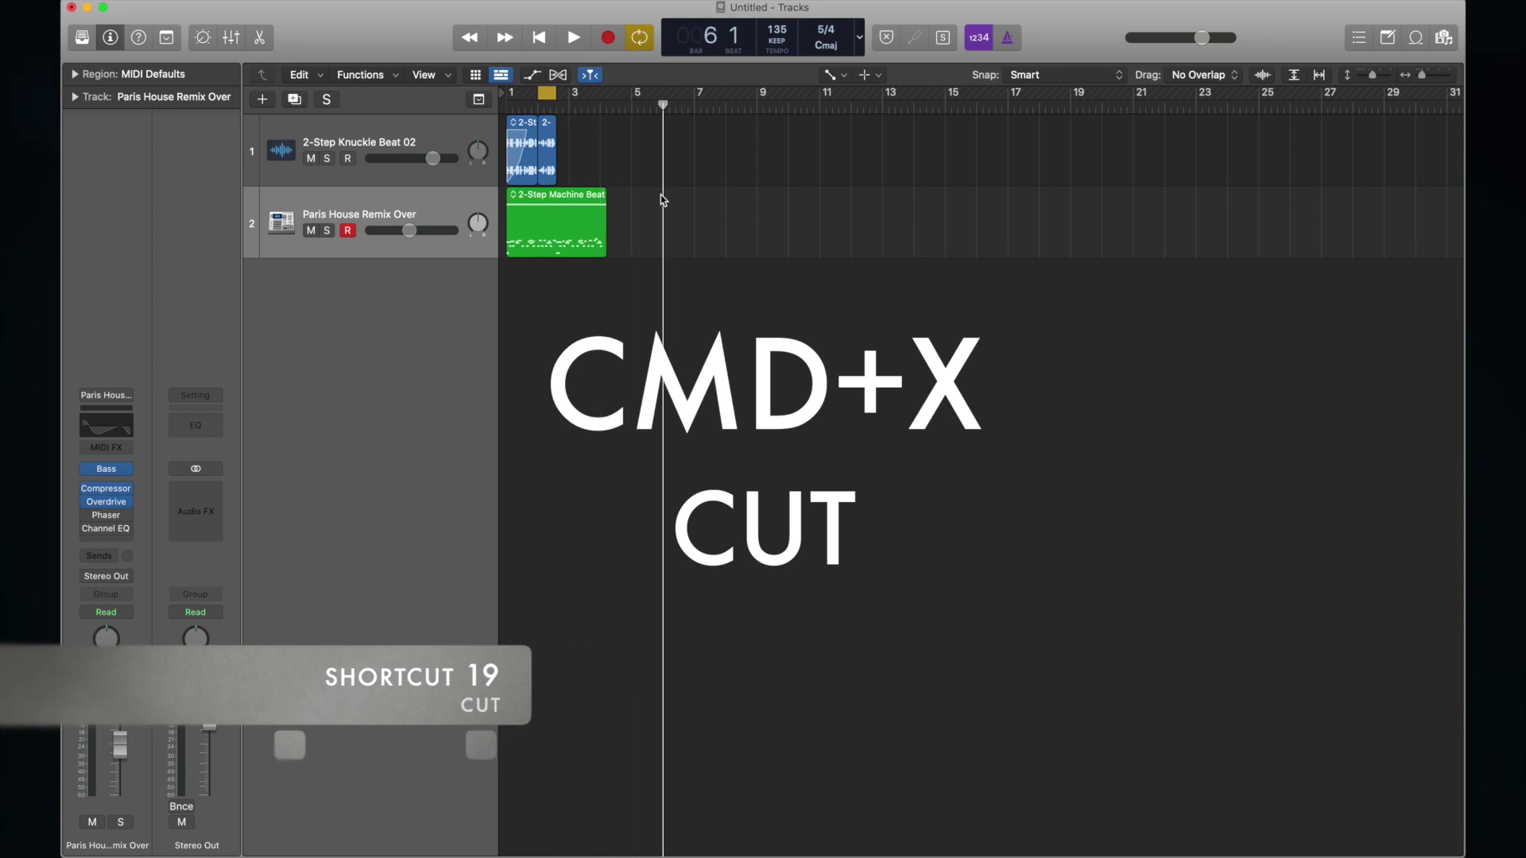
left_click(535, 152)
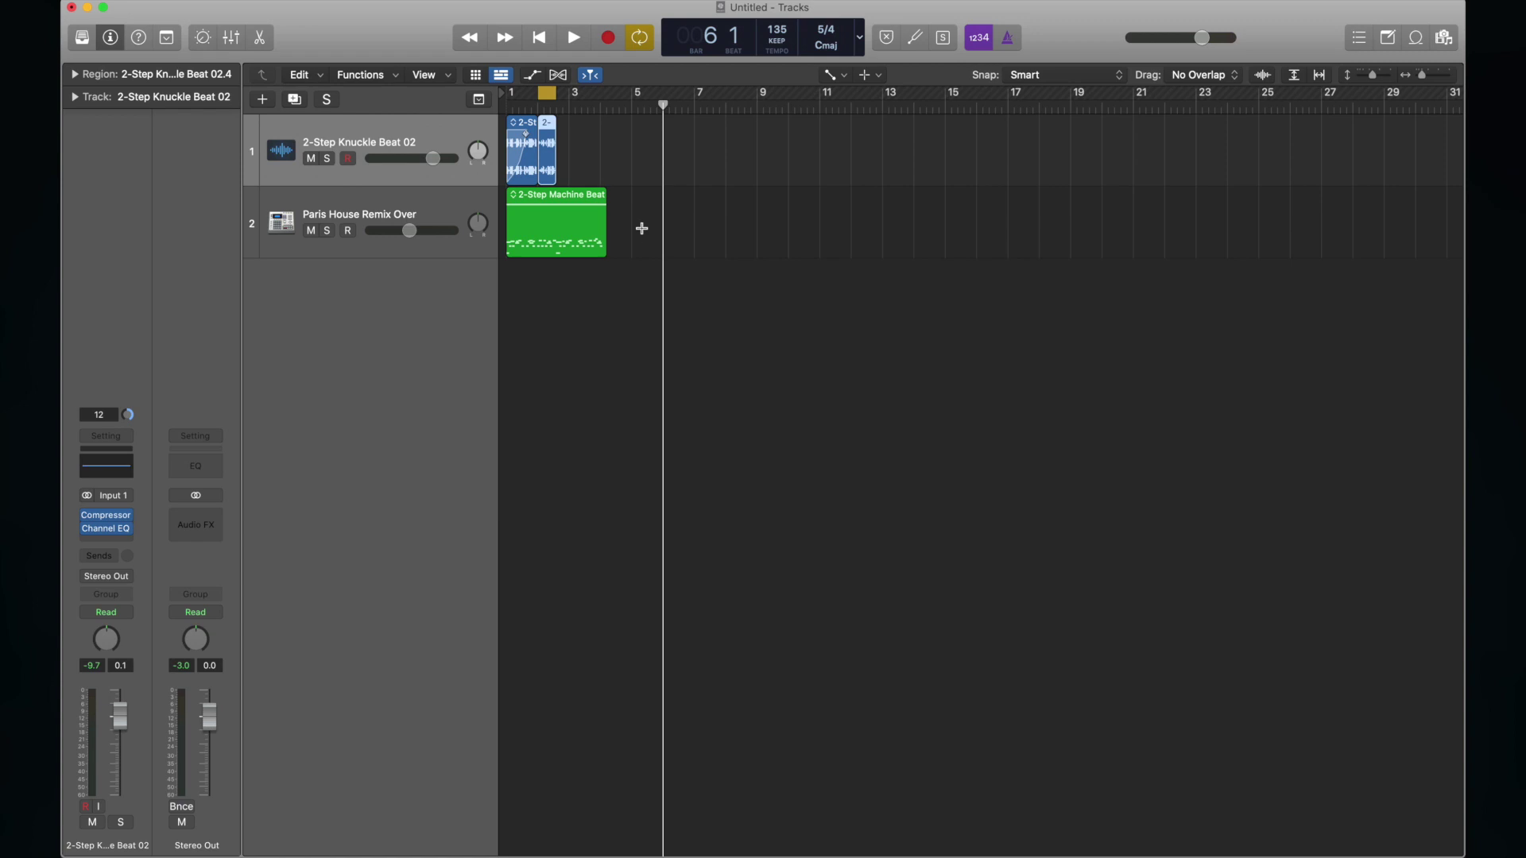
key("super+v")
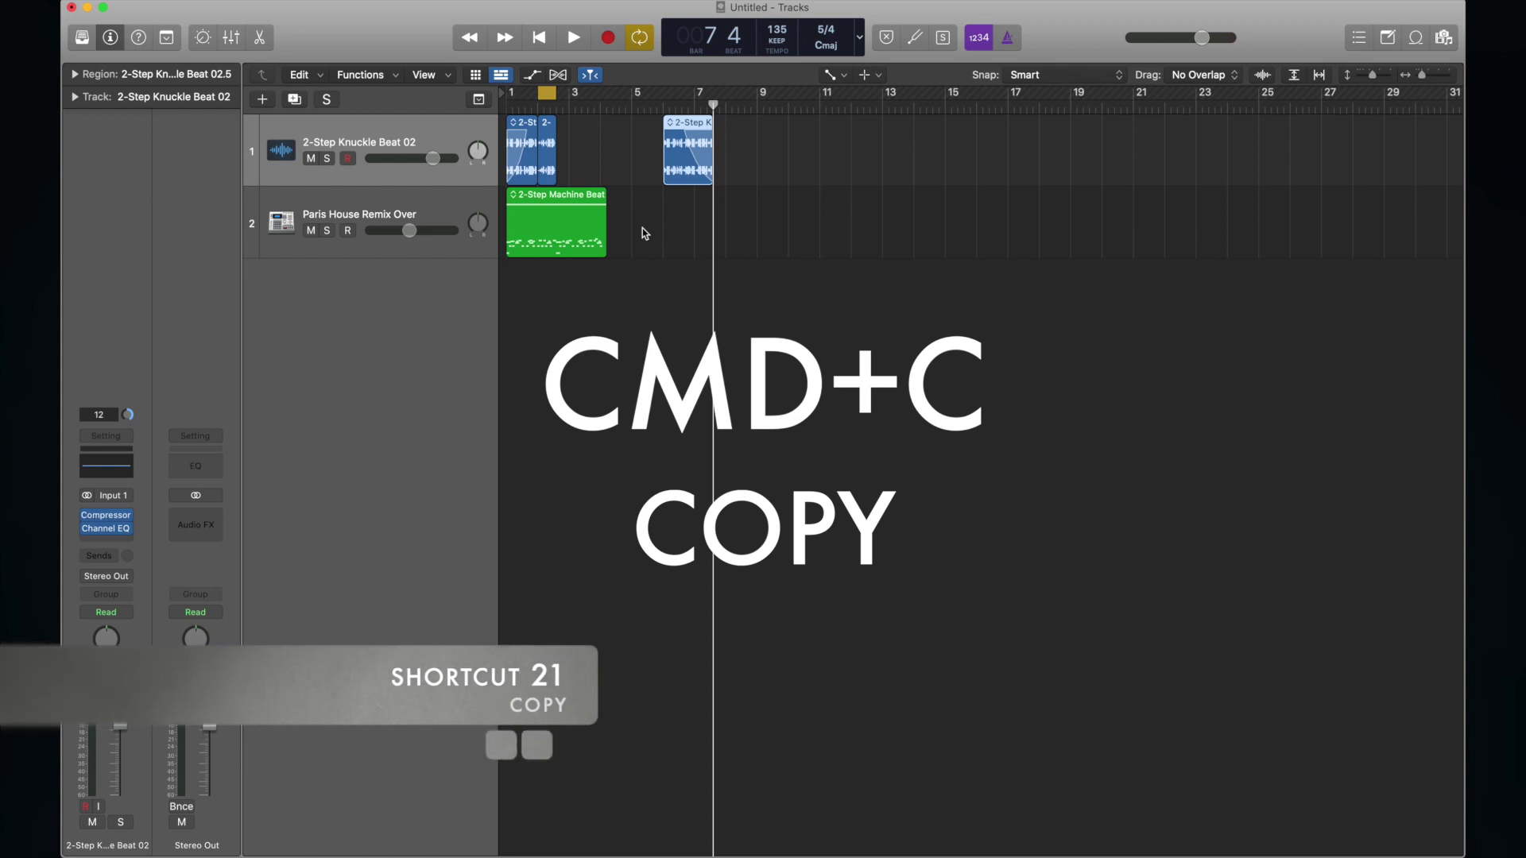
key("super+v")
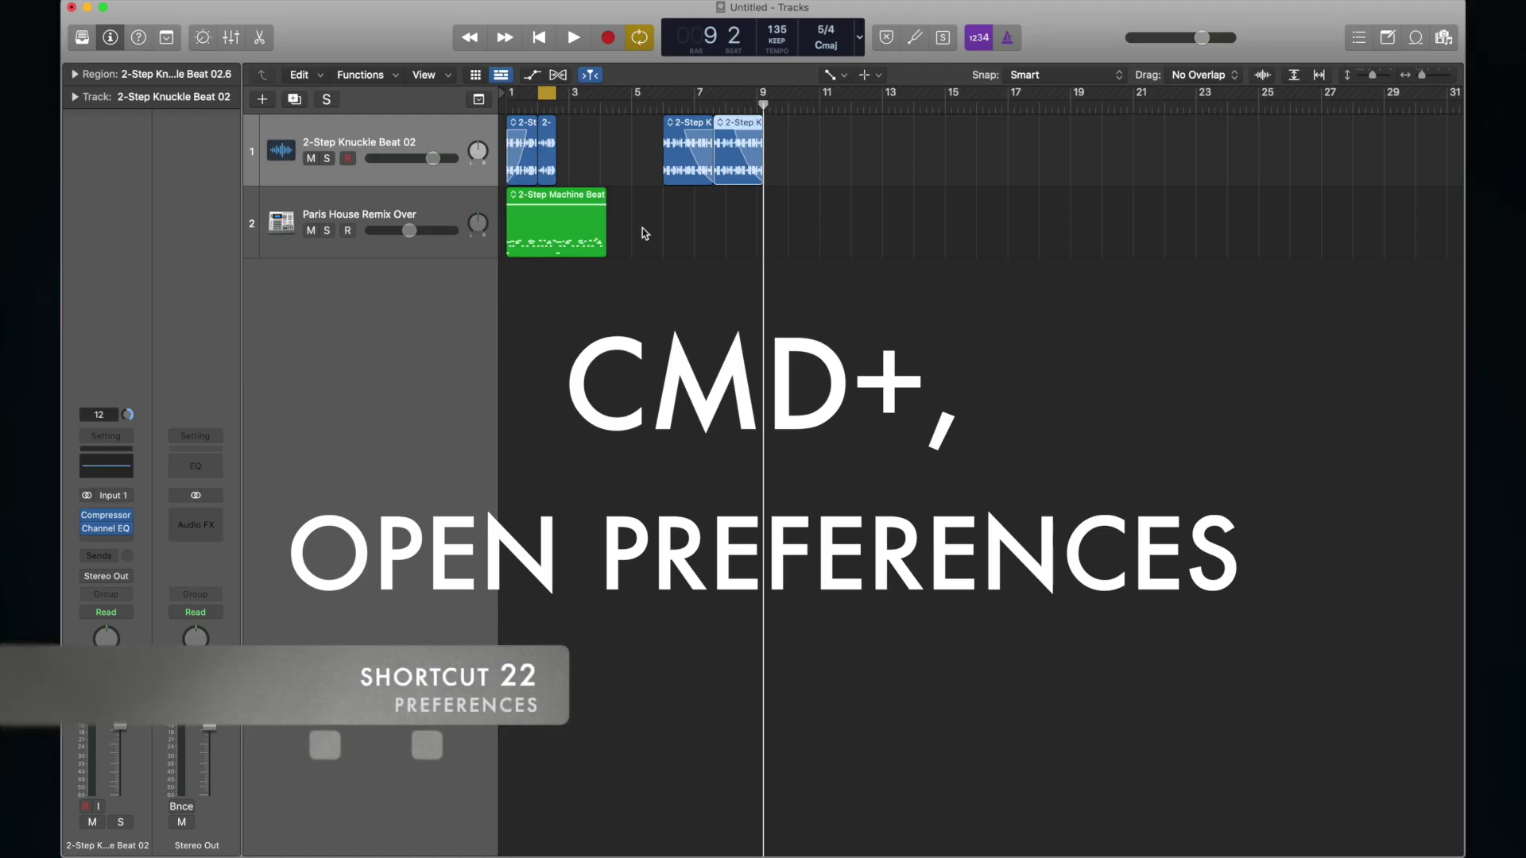
Step: Open the Preferences window
key("super+comma")
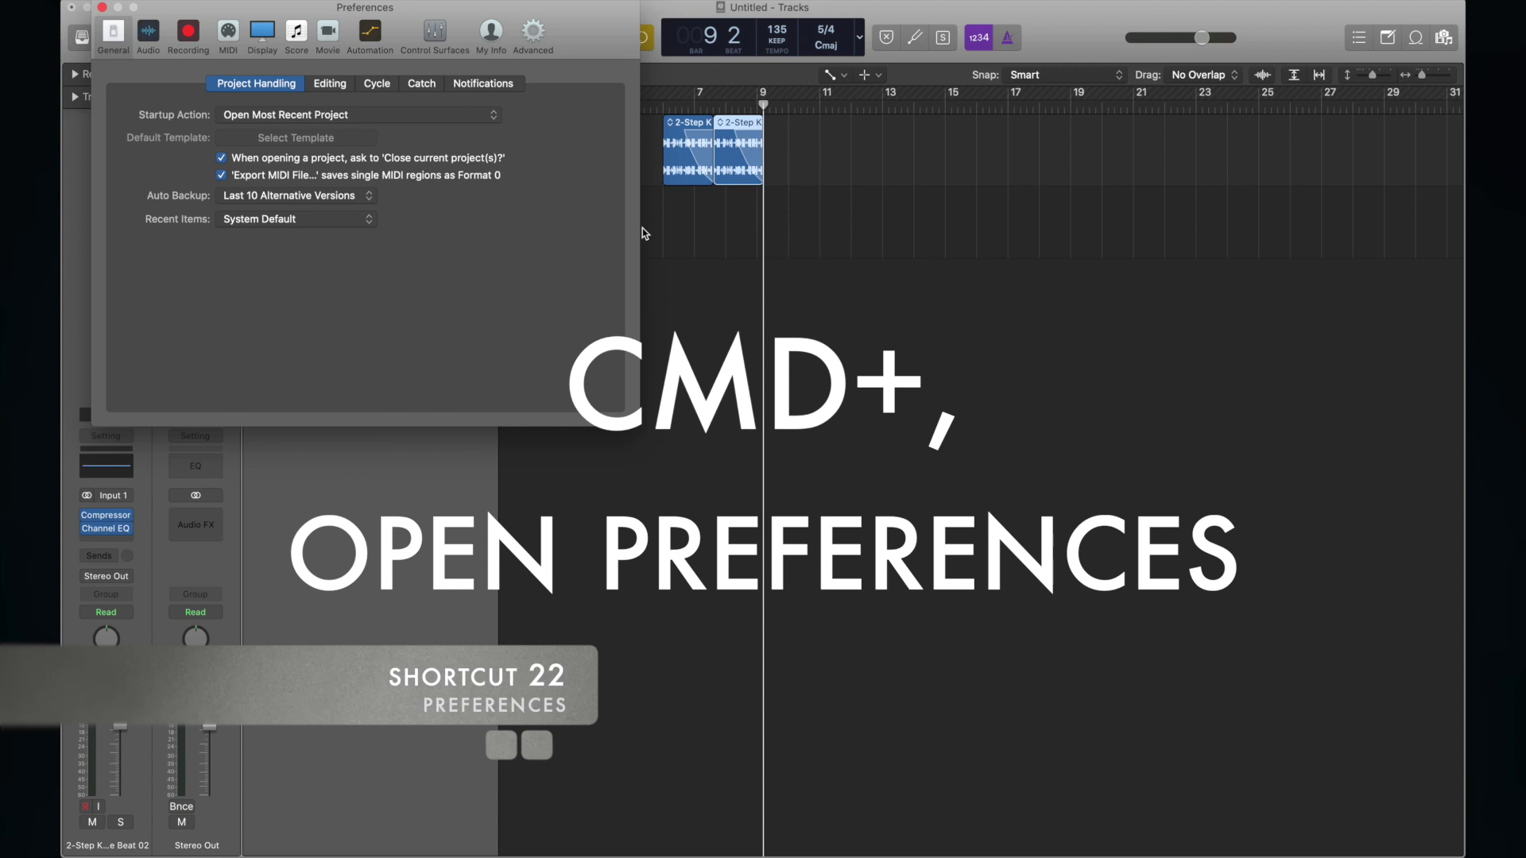